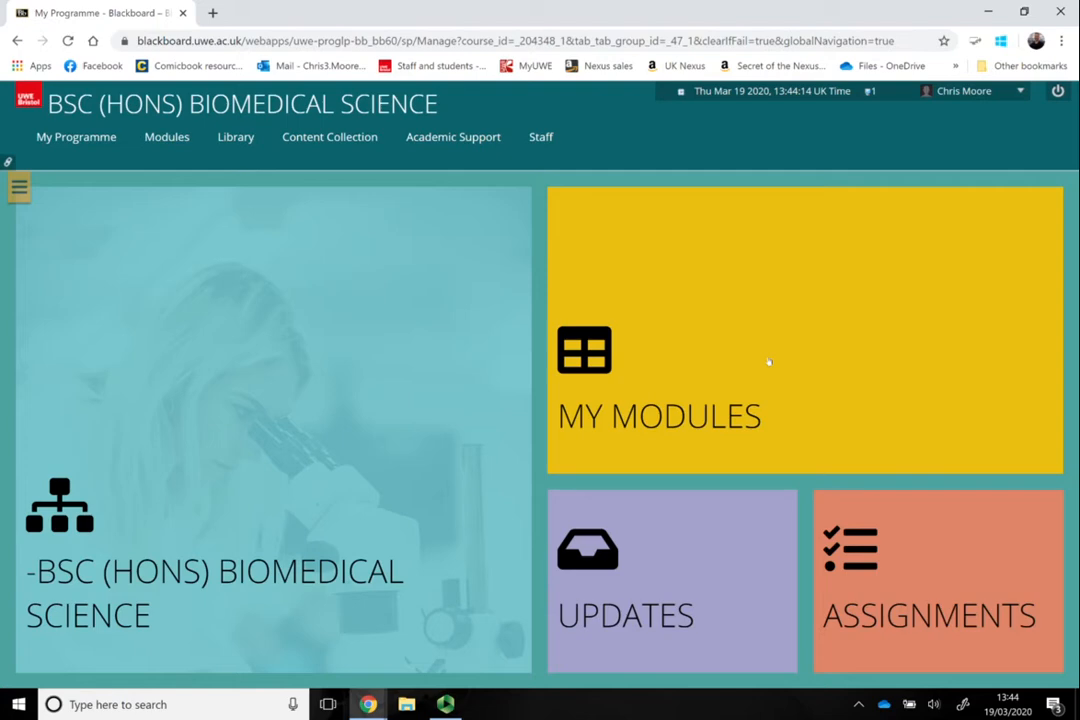
- Open the Assessments - Physiology area of the USSKAS-30-2 Physiological systems and immunology 19sep_1 module
left_click(768, 361)
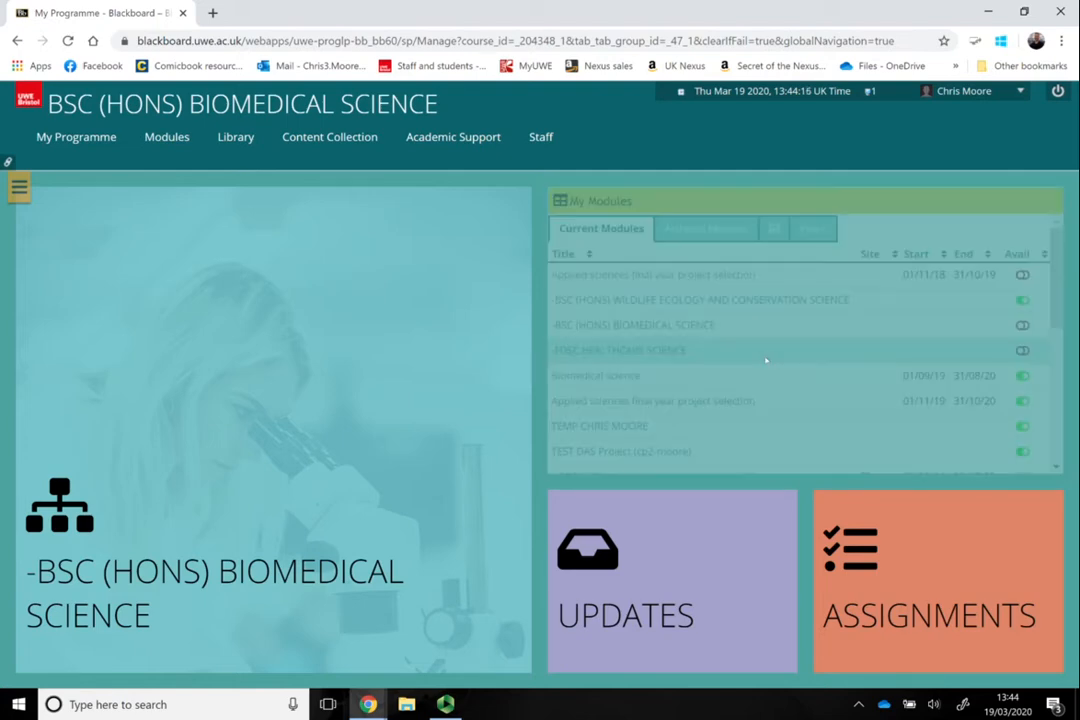
scroll(740, 370, "down", 5)
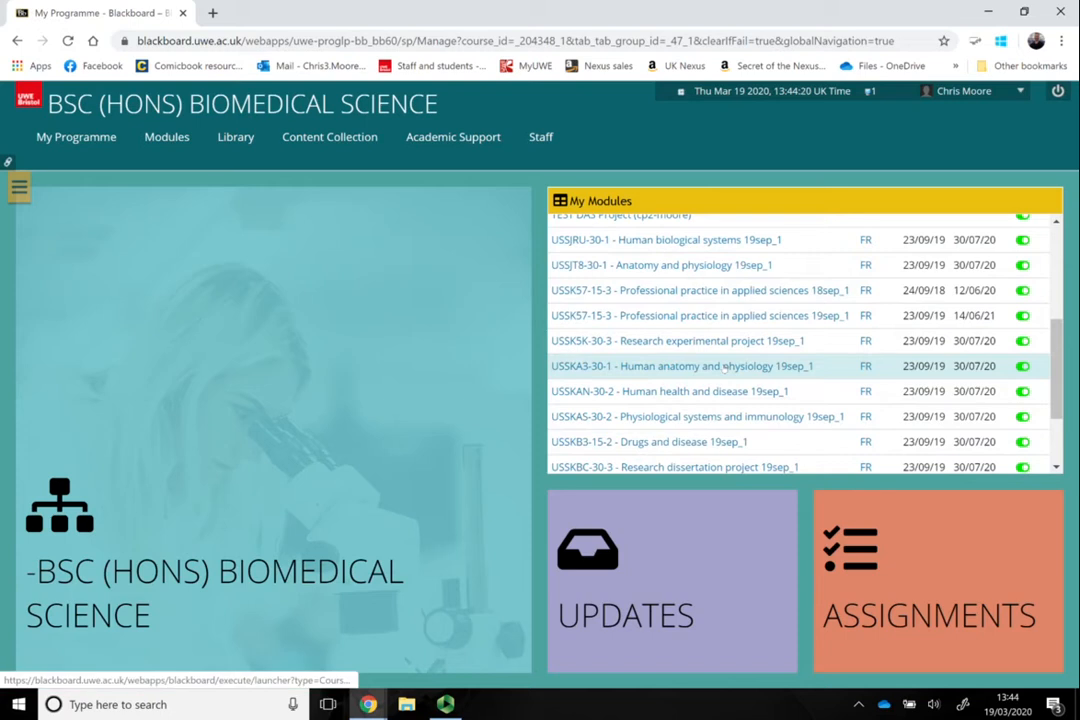
left_click(716, 418)
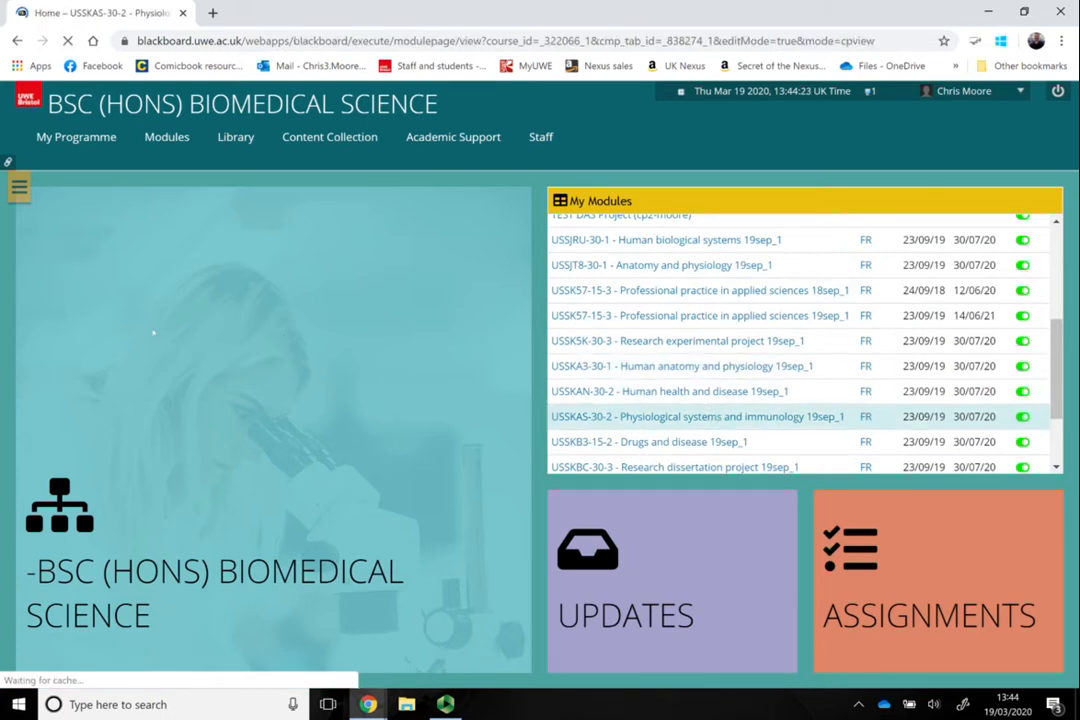
scroll(57, 376, "down", 3)
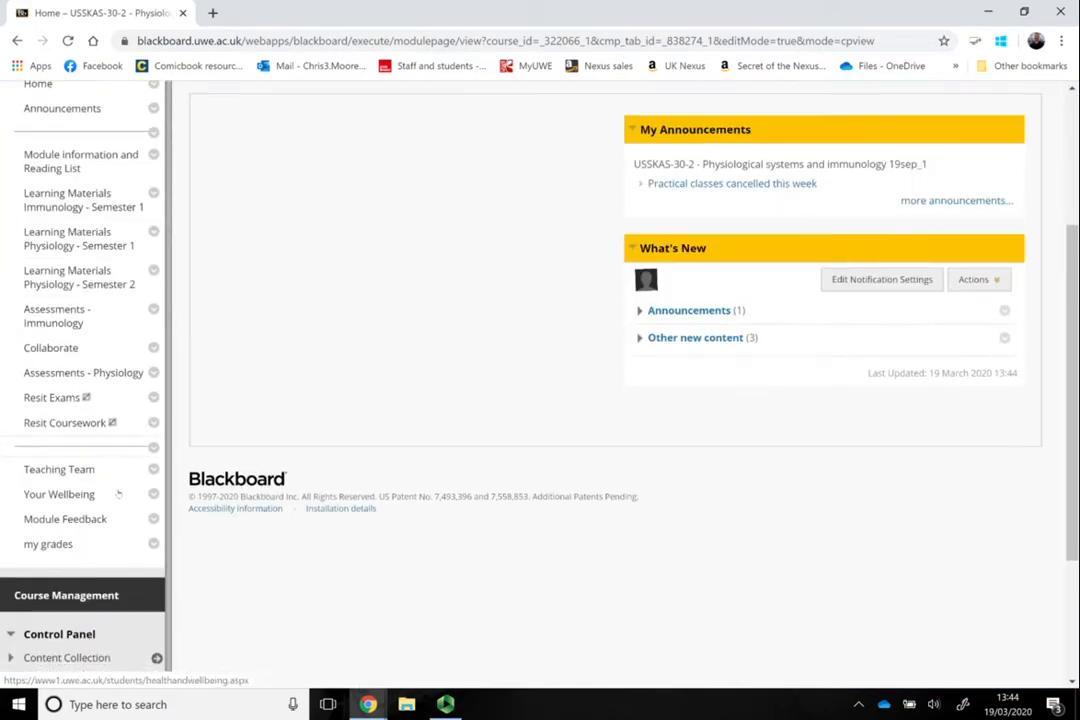
left_click(57, 372)
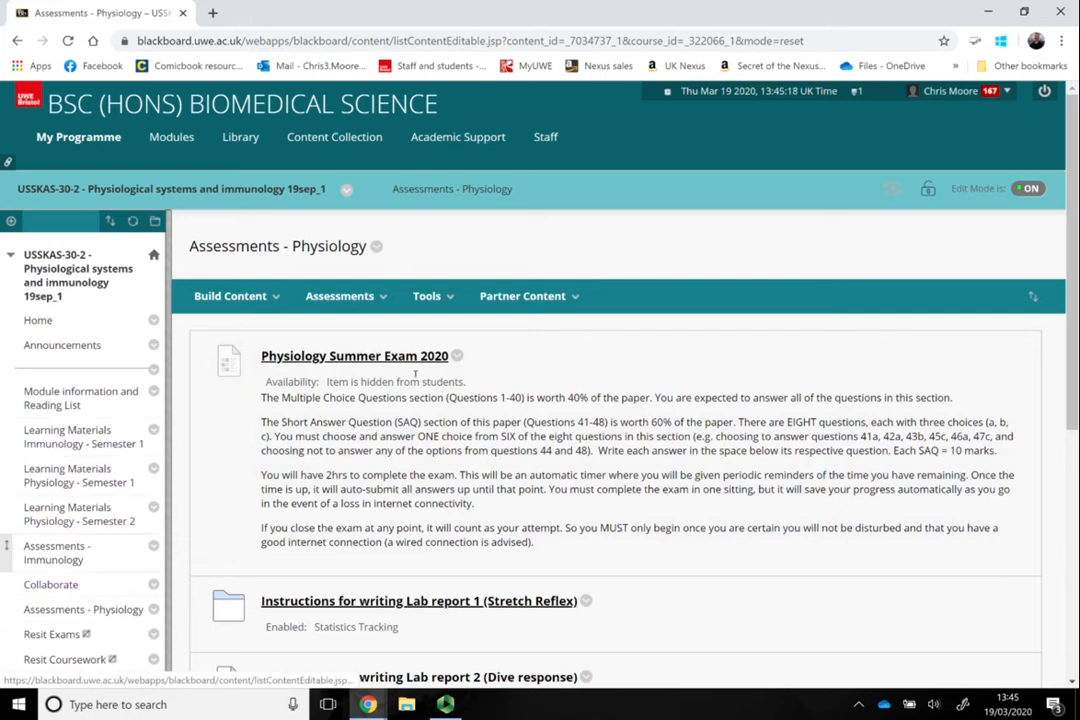
- Add a test assessment to the Assessments - Physiology area, choosing to create a new test instead of an existing one
left_click(345, 296)
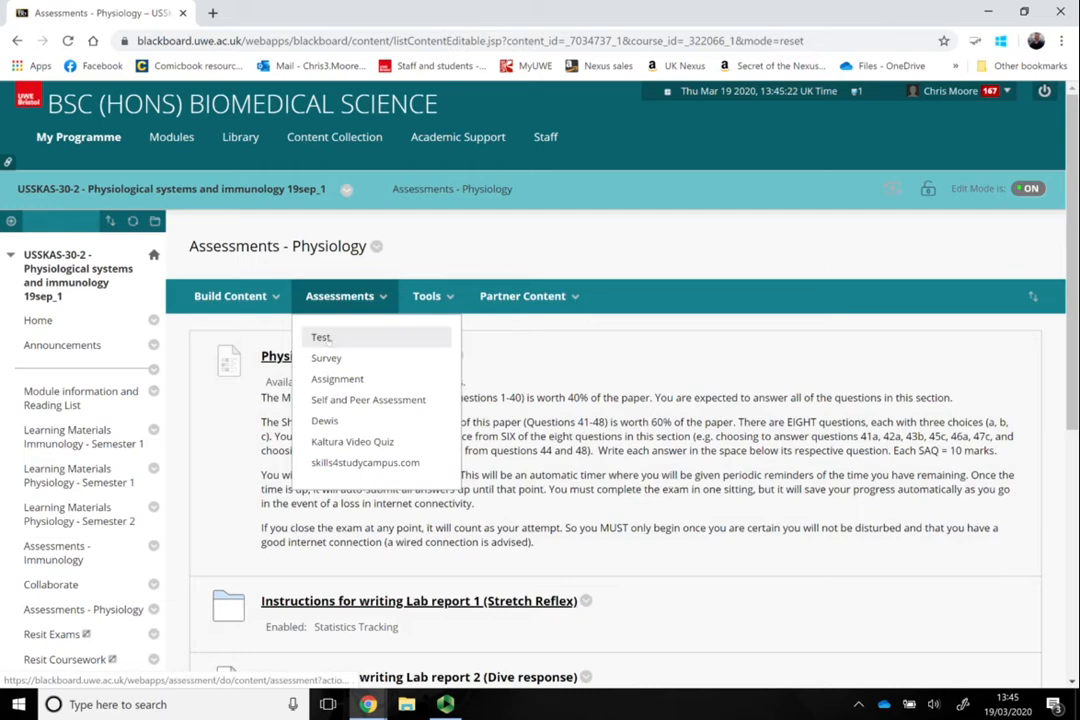
left_click(321, 338)
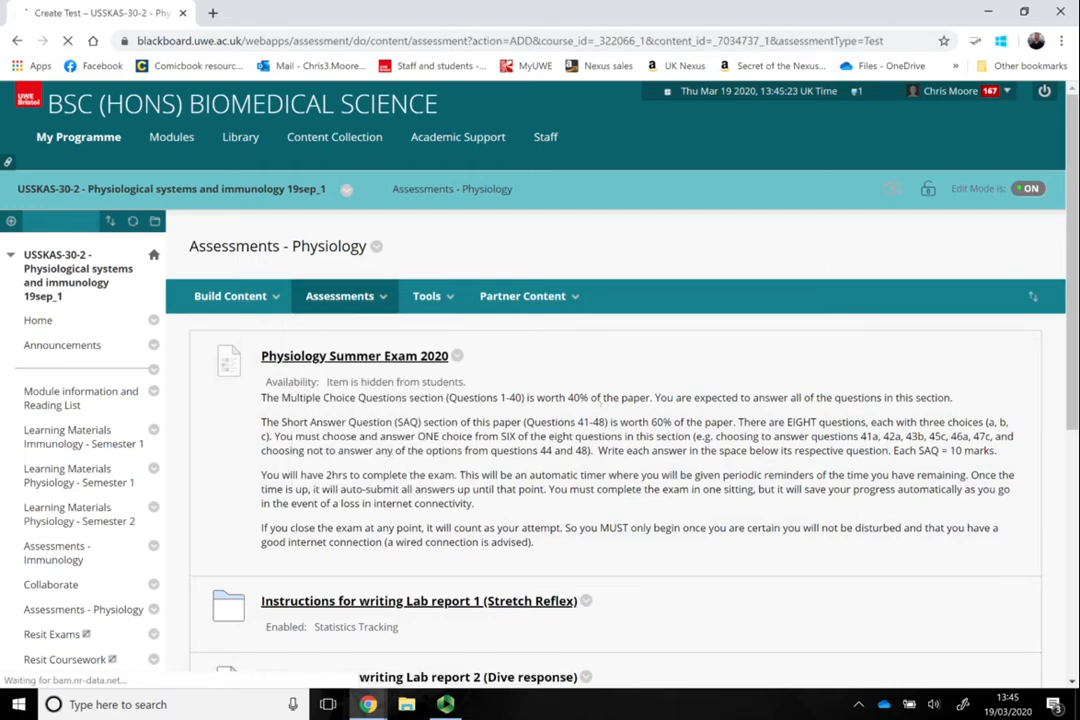
scroll(600, 403, "down", 1)
scroll(599, 403, "down", 1)
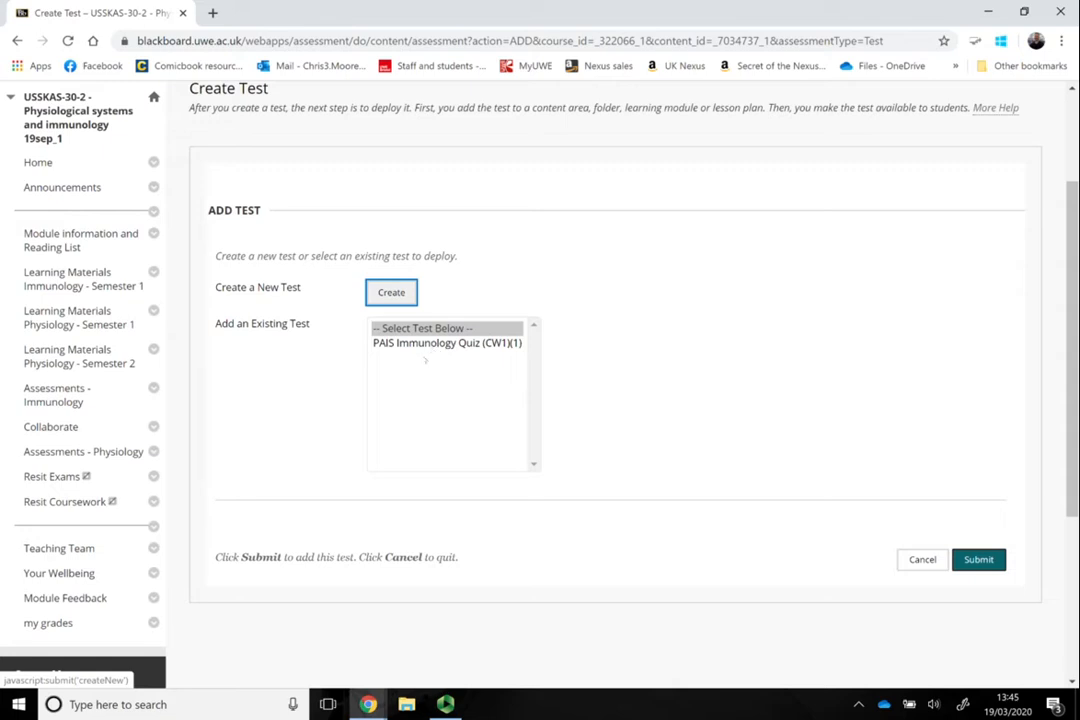
left_click(402, 291)
left_click(395, 292)
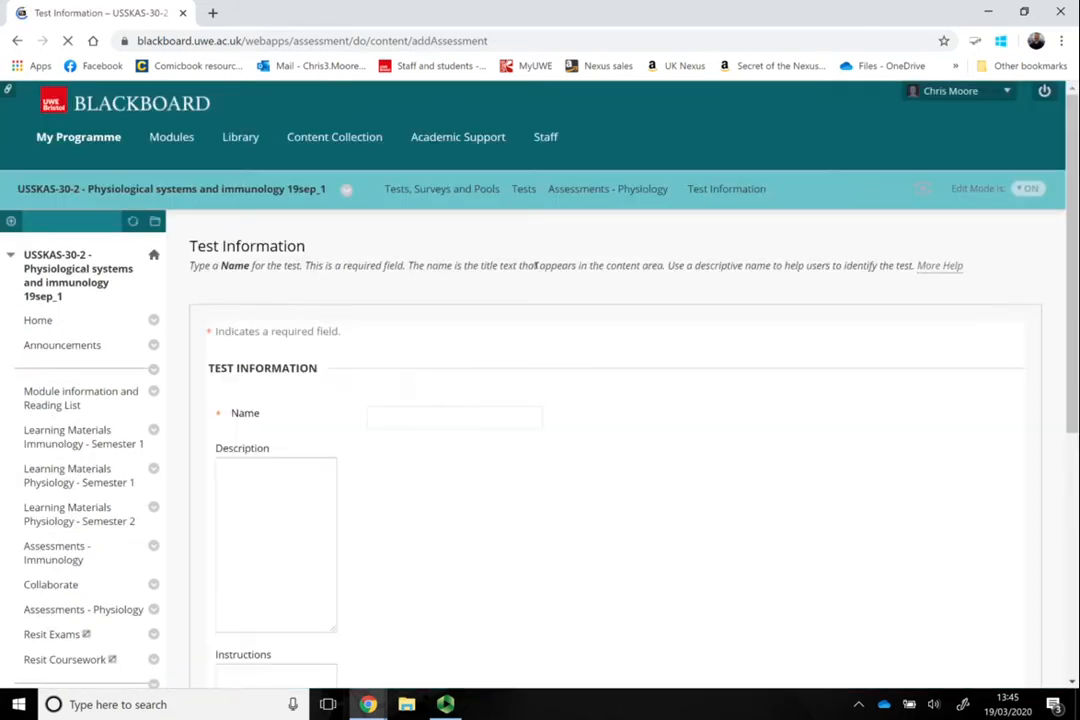
- Name the new test "Summer exam 2020"
left_click(463, 417)
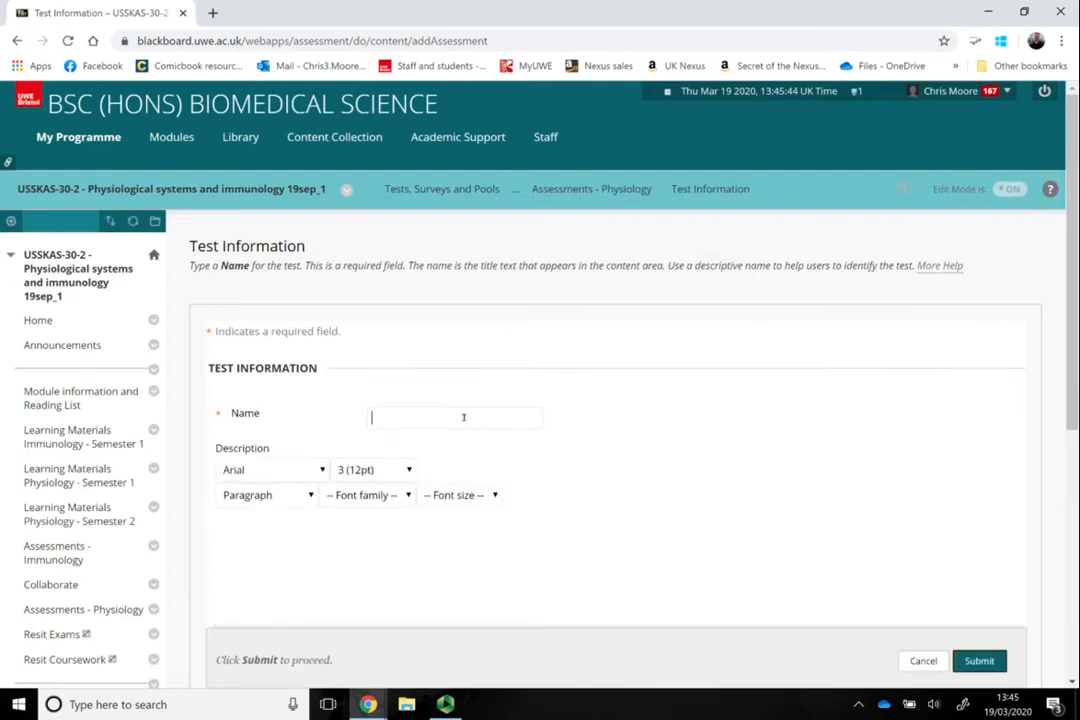
type("S")
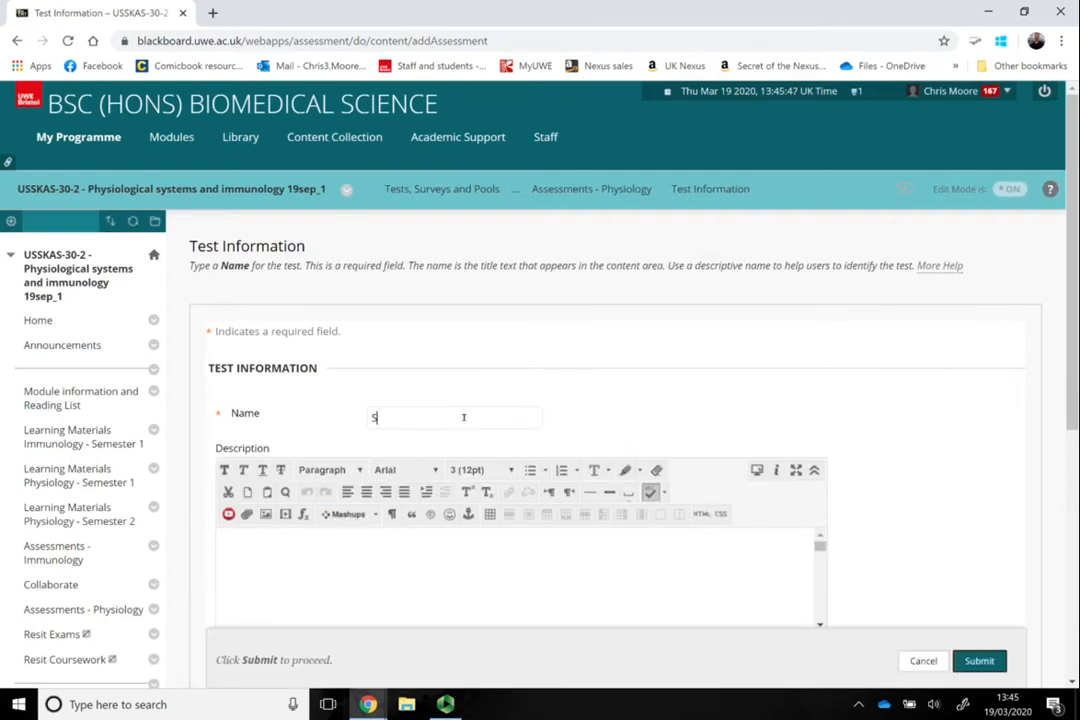
type("ummer exam 2020")
- Enter "The instructions for the exam" as the test's description and submit the test information
scroll(480, 356, "down", 3)
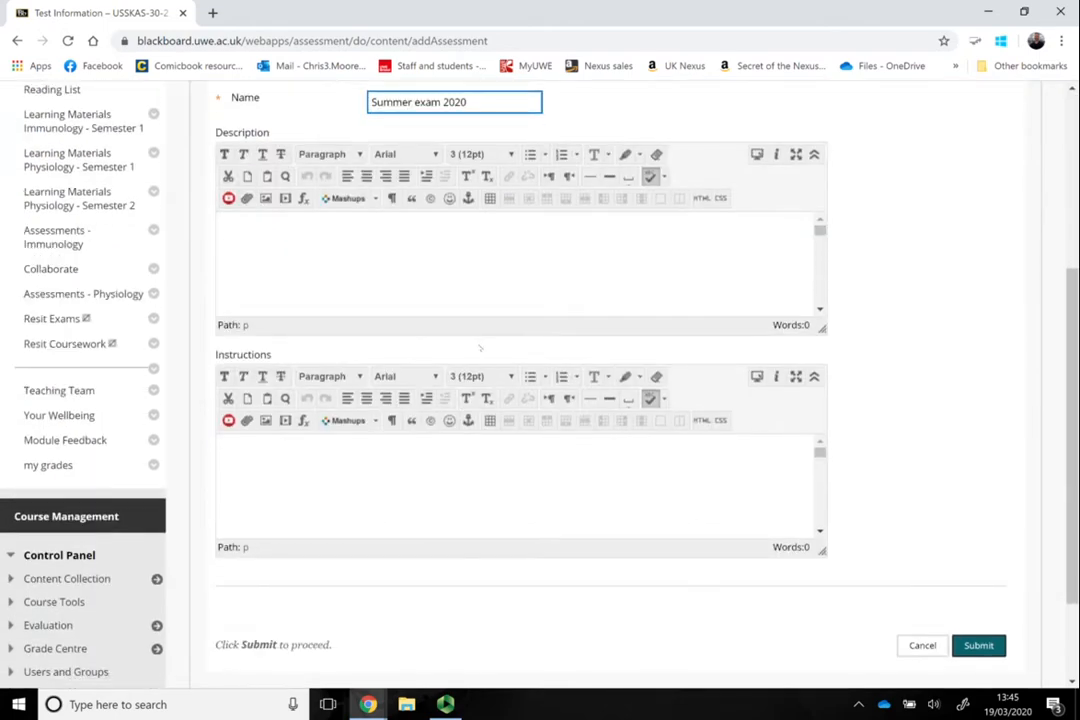
left_click(453, 258)
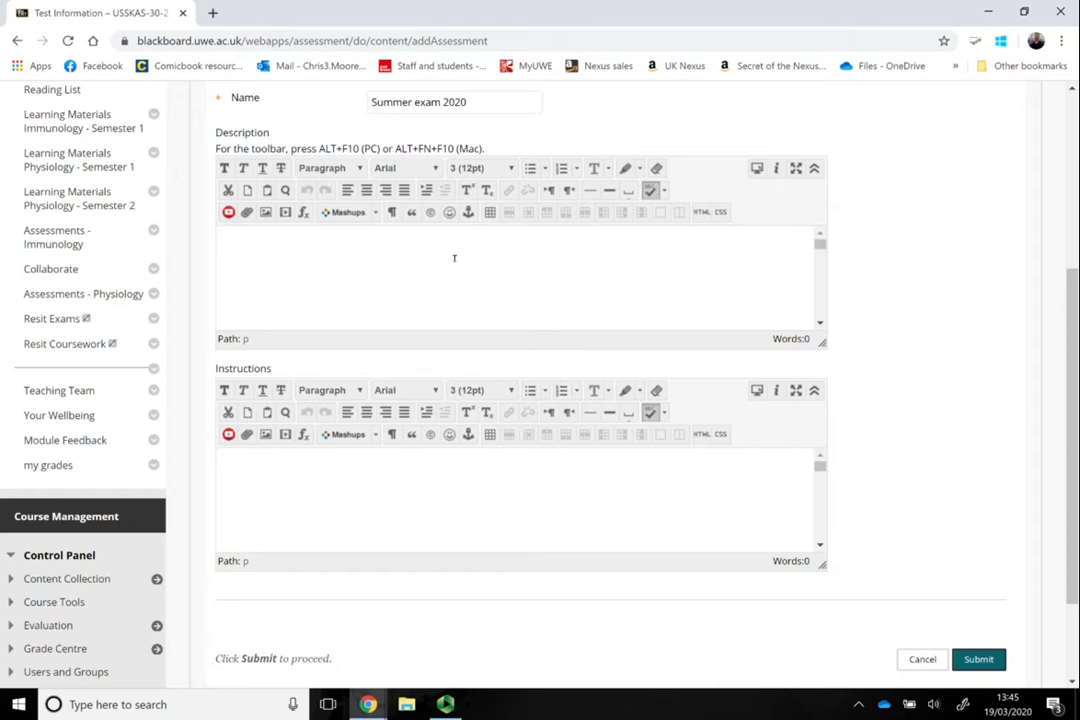
scroll(454, 258, "down", 2)
type("The instructions for the exam")
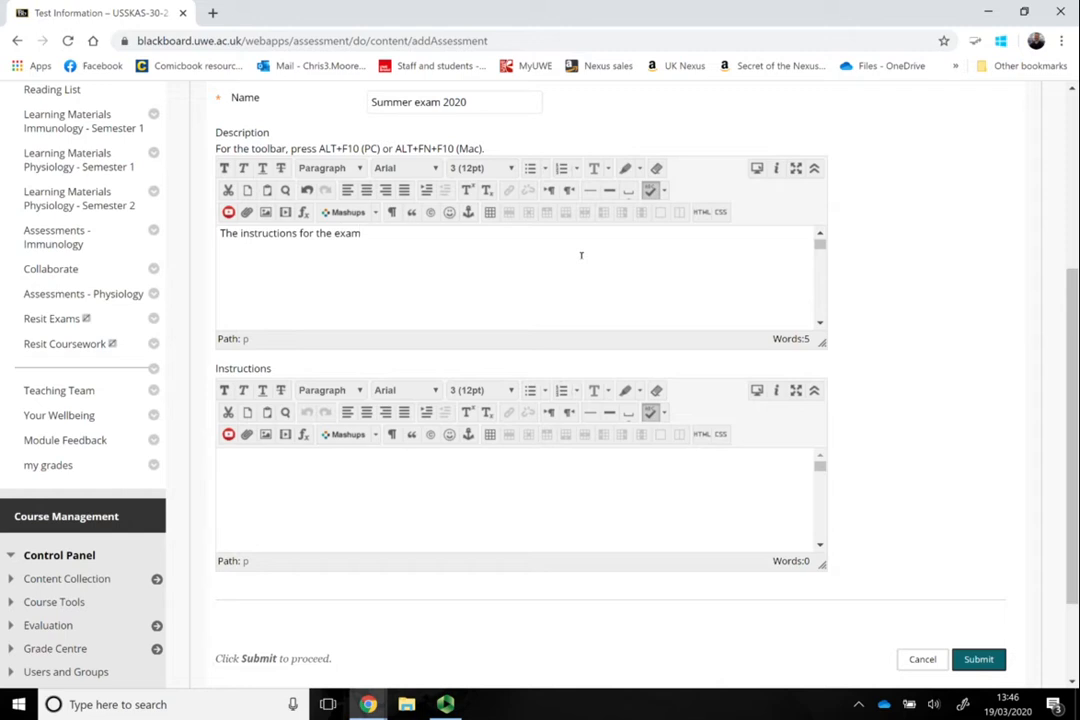
scroll(581, 255, "down", 2)
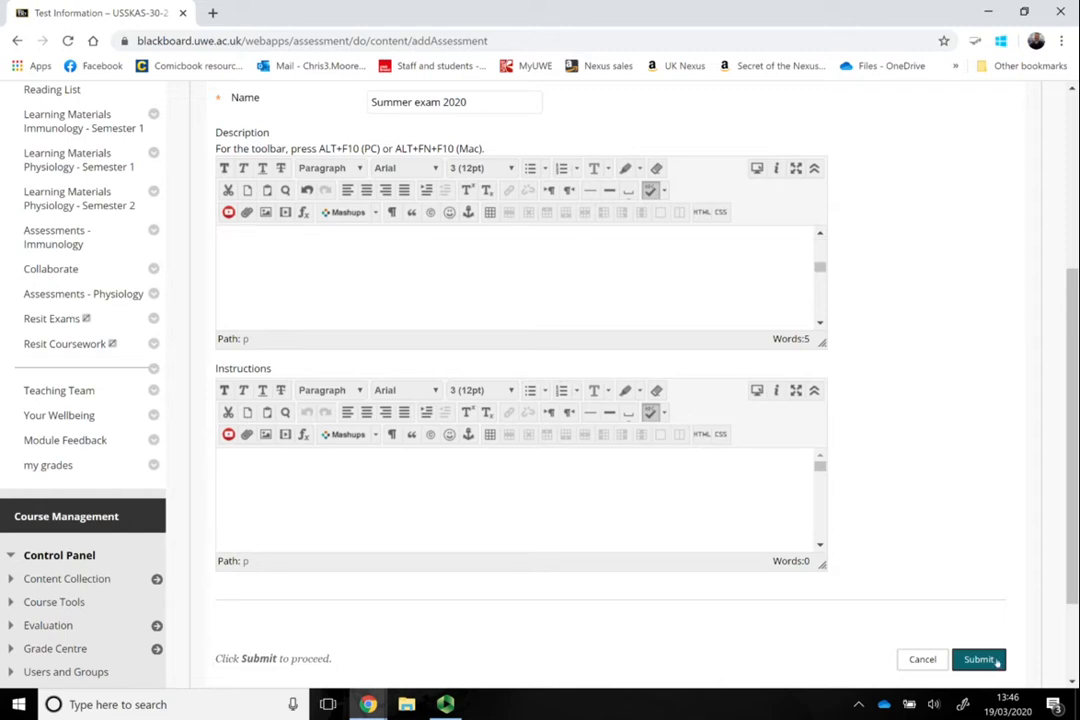
left_click(980, 662)
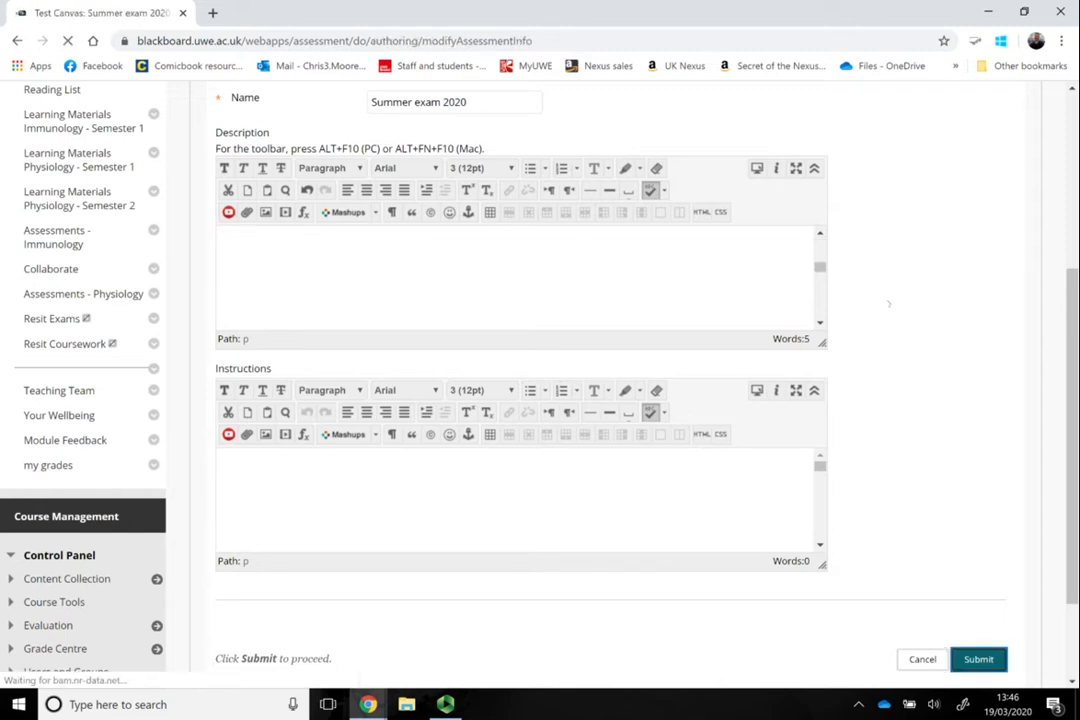
- Create a Multiple Choice question in the Summer exam 2020 test canvas
scroll(591, 340, "down", 1)
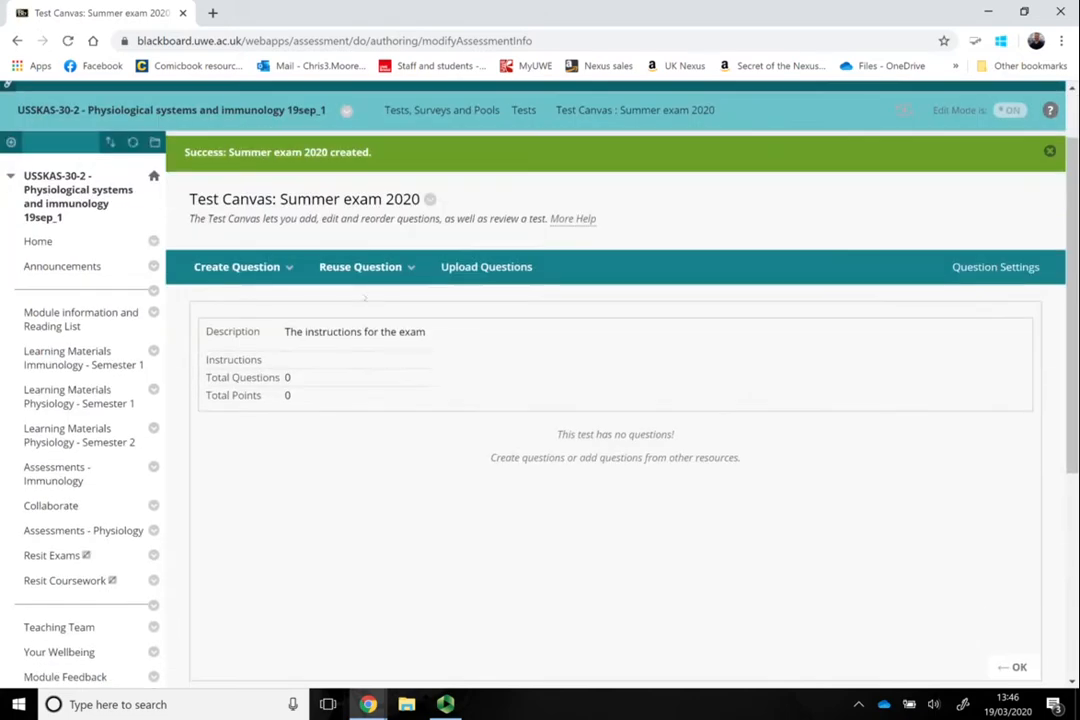
left_click(283, 268)
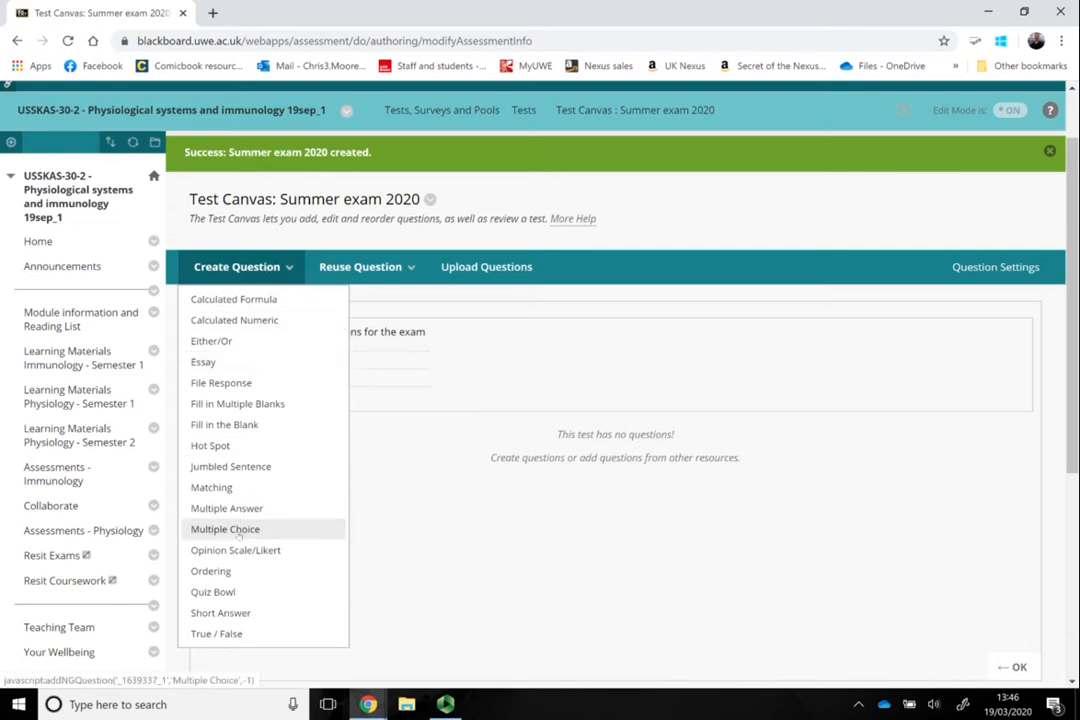
left_click(225, 529)
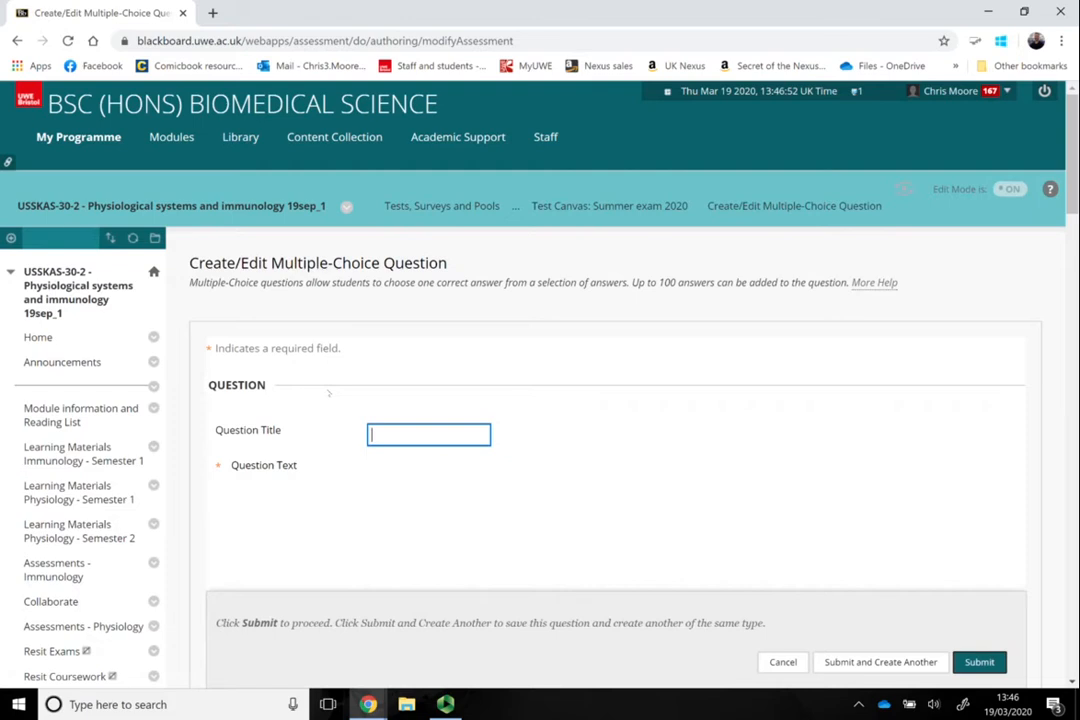
scroll(399, 368, "down", 2)
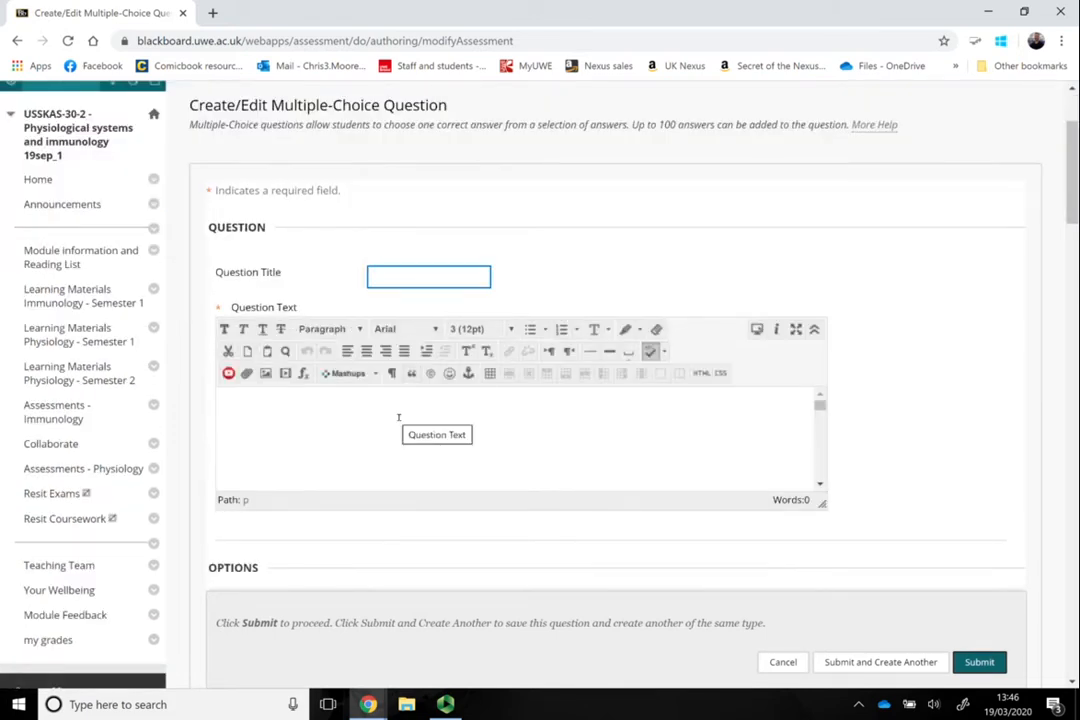
- Copy the wording of Q1, without its number, from the May exam paper in Word into the Blackboard question text
left_click(398, 416)
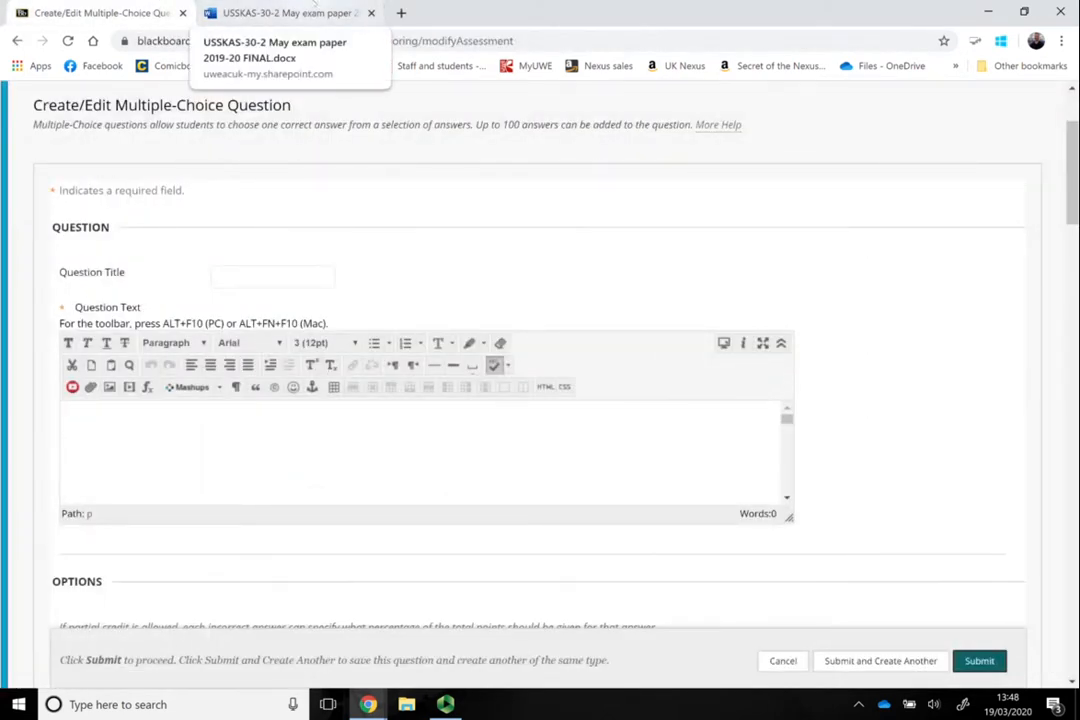
left_click(316, 10)
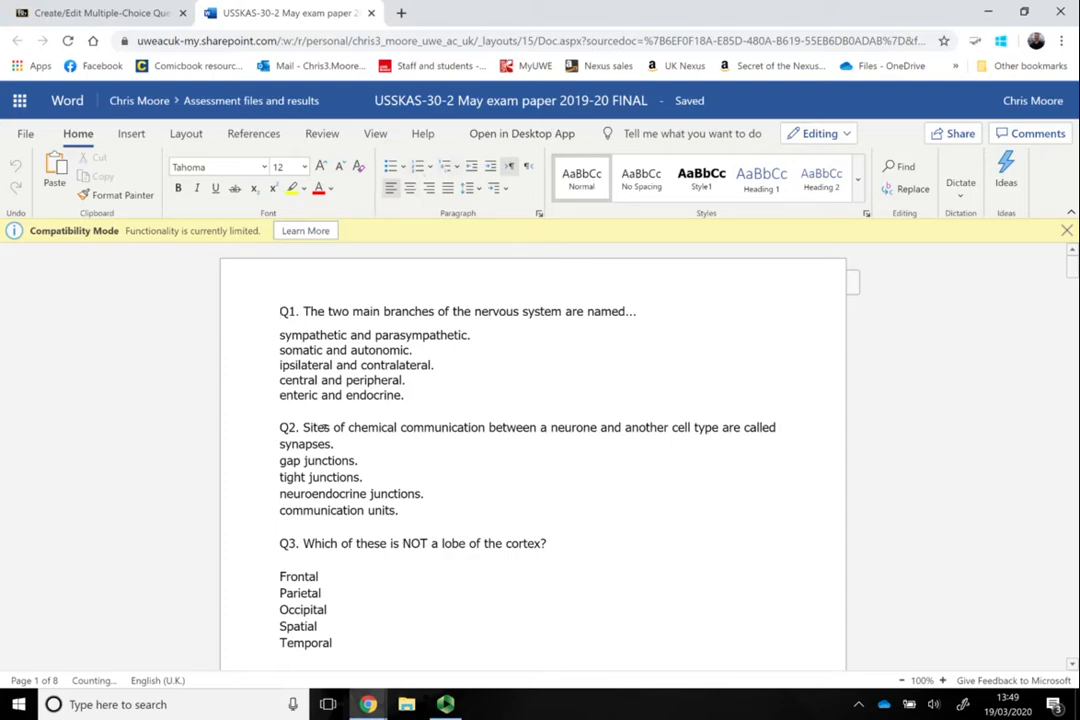
scroll(301, 364, "down", 4)
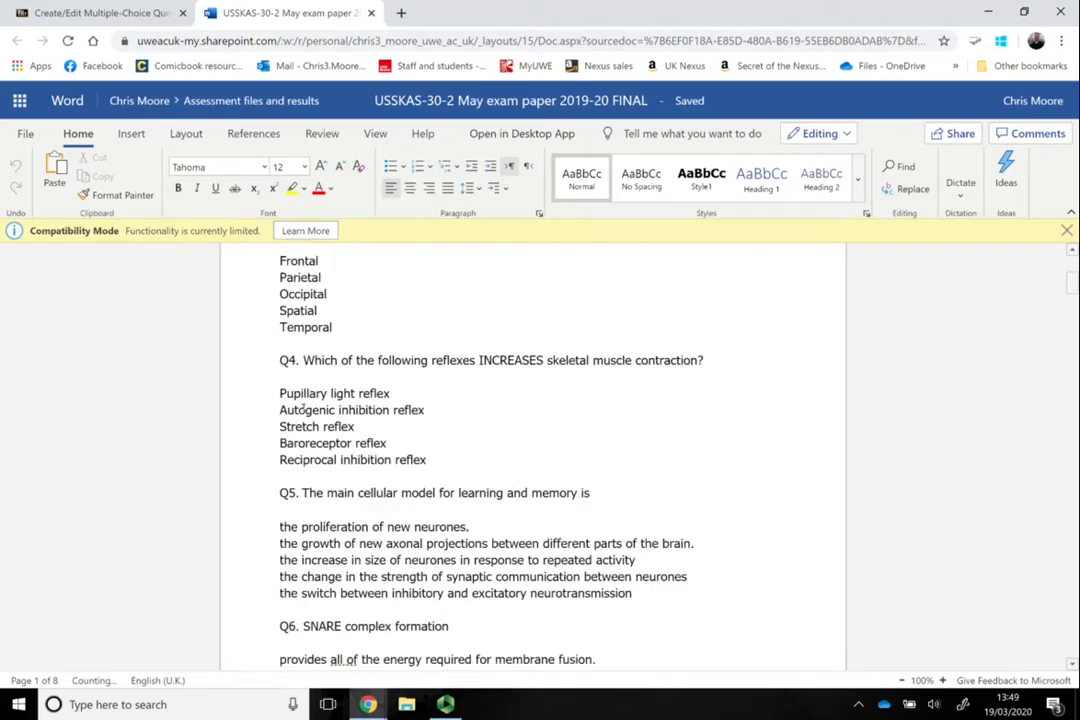
scroll(303, 407, "up", 4)
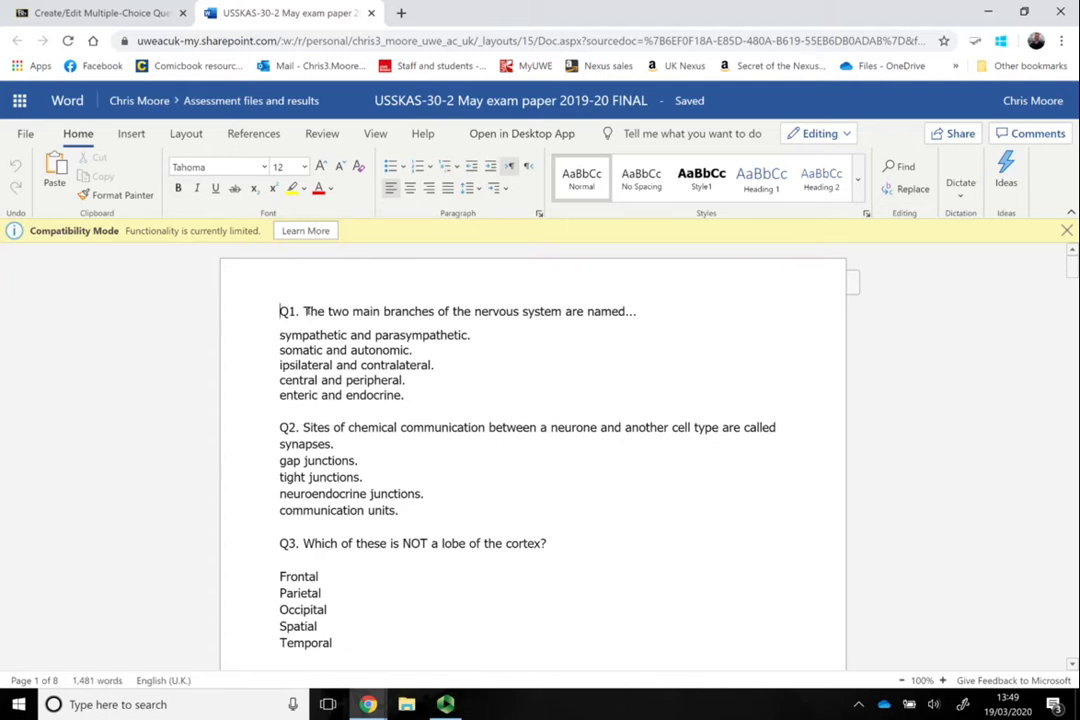
left_click_drag(304, 311, 639, 312)
key("ctrl+c")
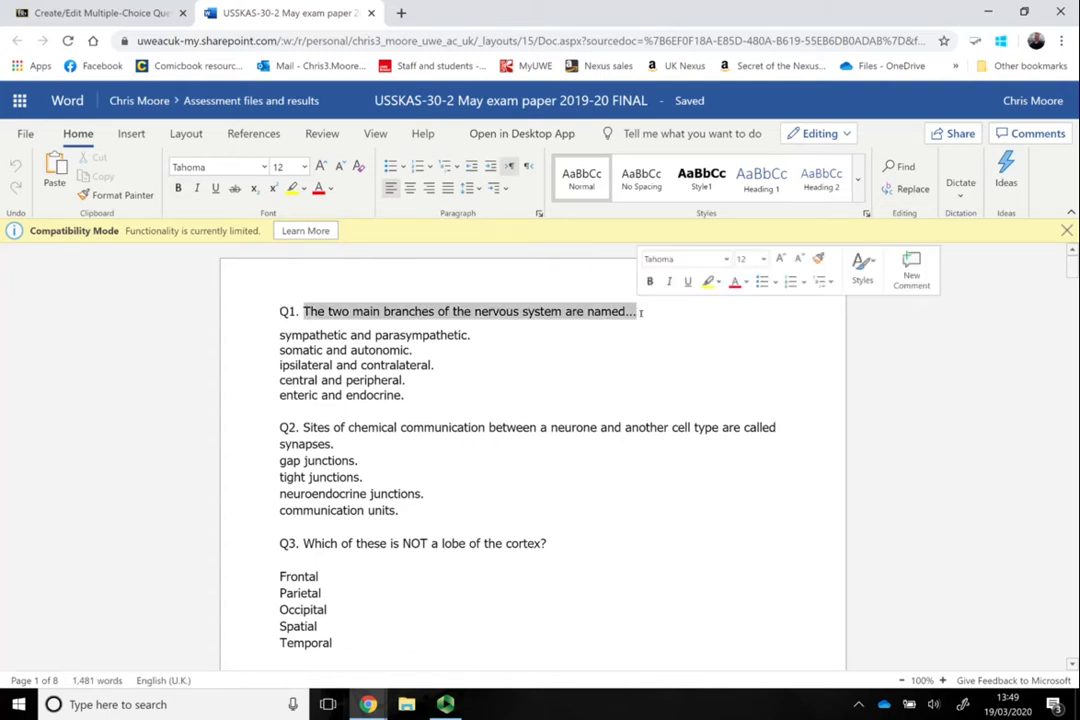
left_click(100, 12)
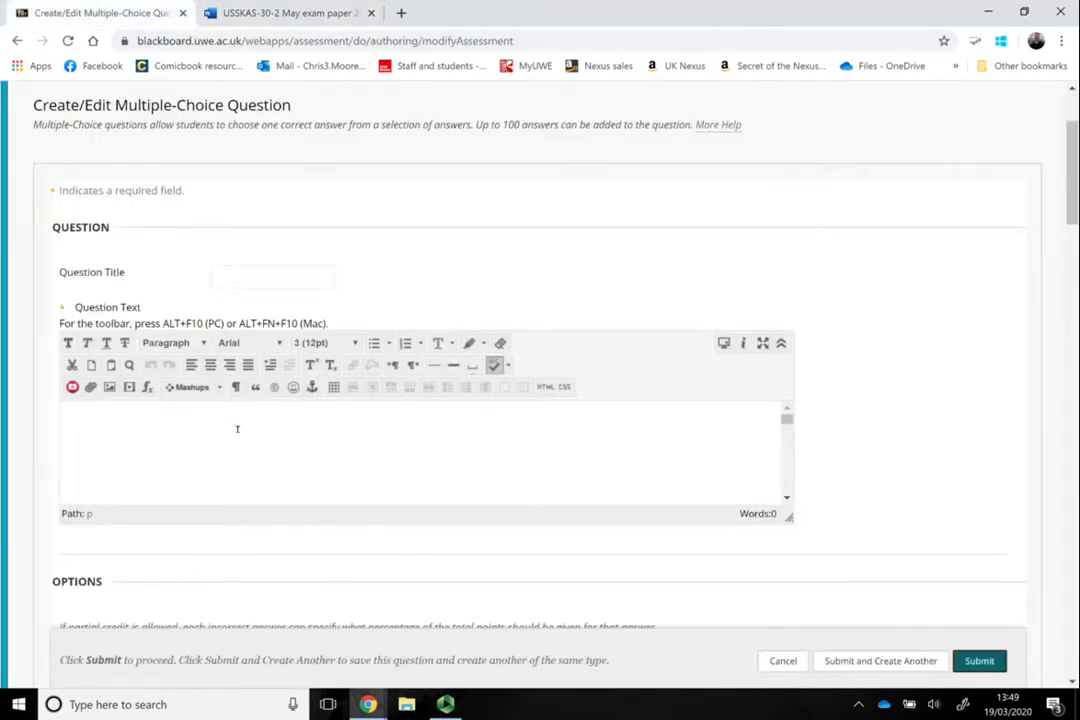
key("ctrl+v")
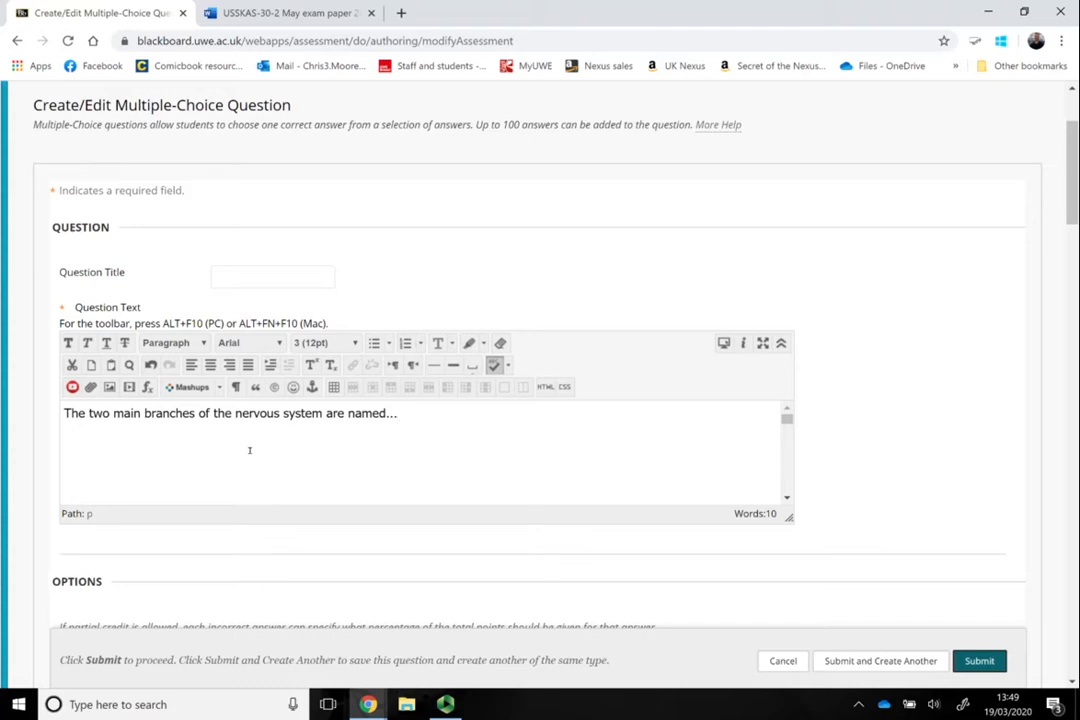
- Remove the formatting from all of the pasted question text
key("ctrl+a")
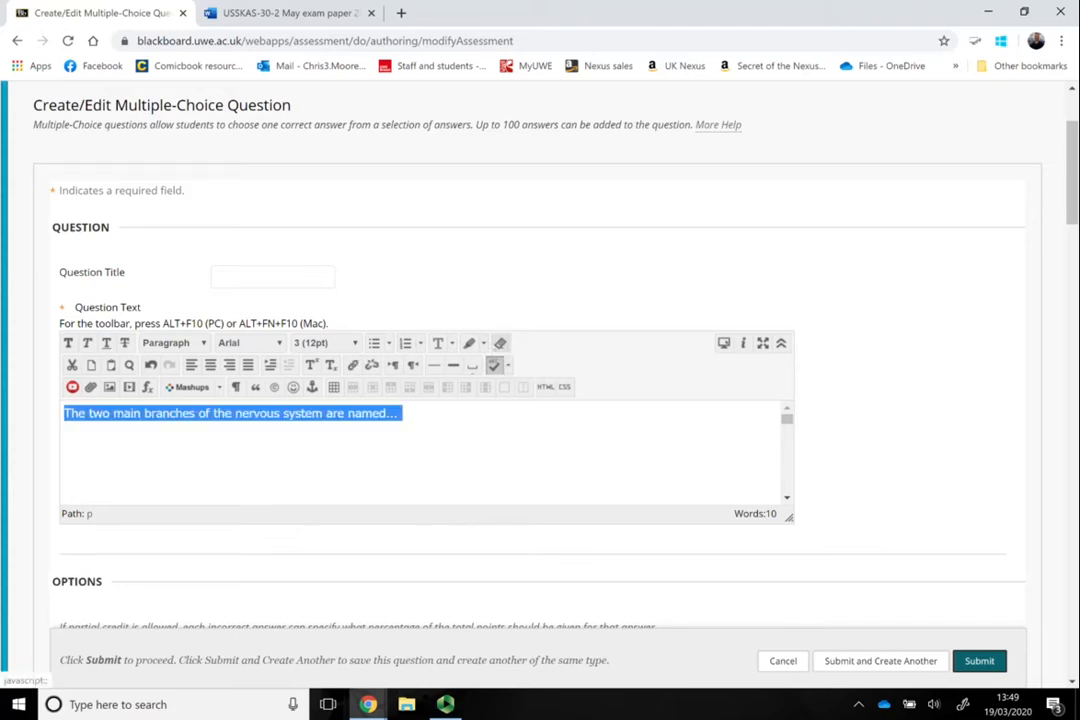
left_click(500, 343)
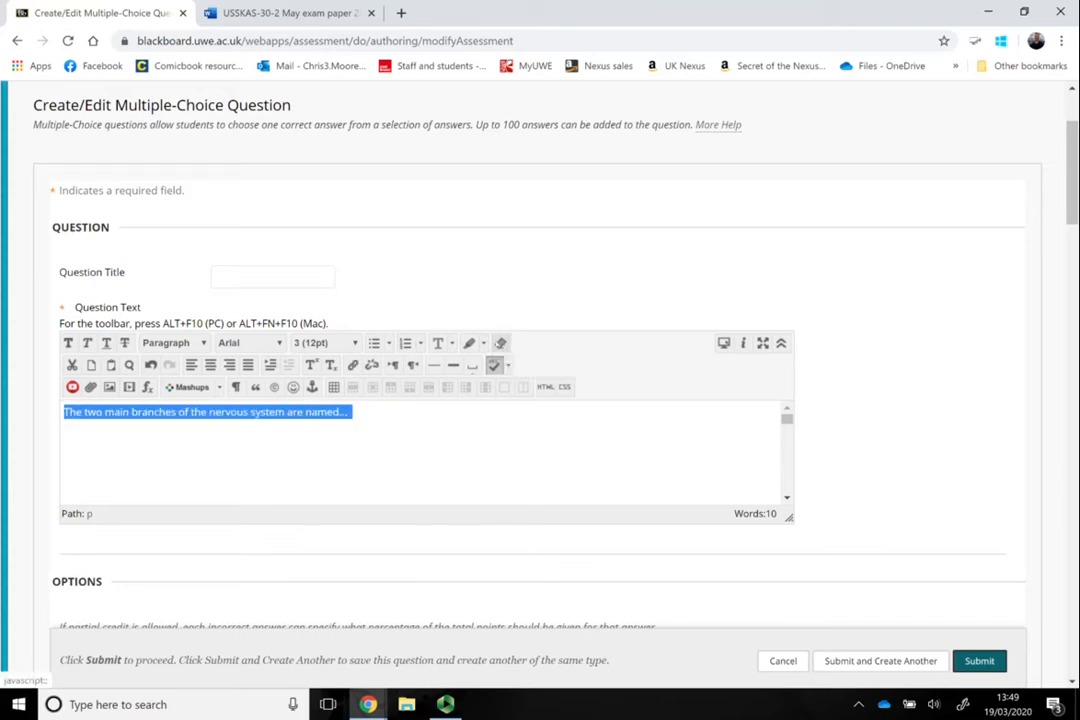
left_click(436, 427)
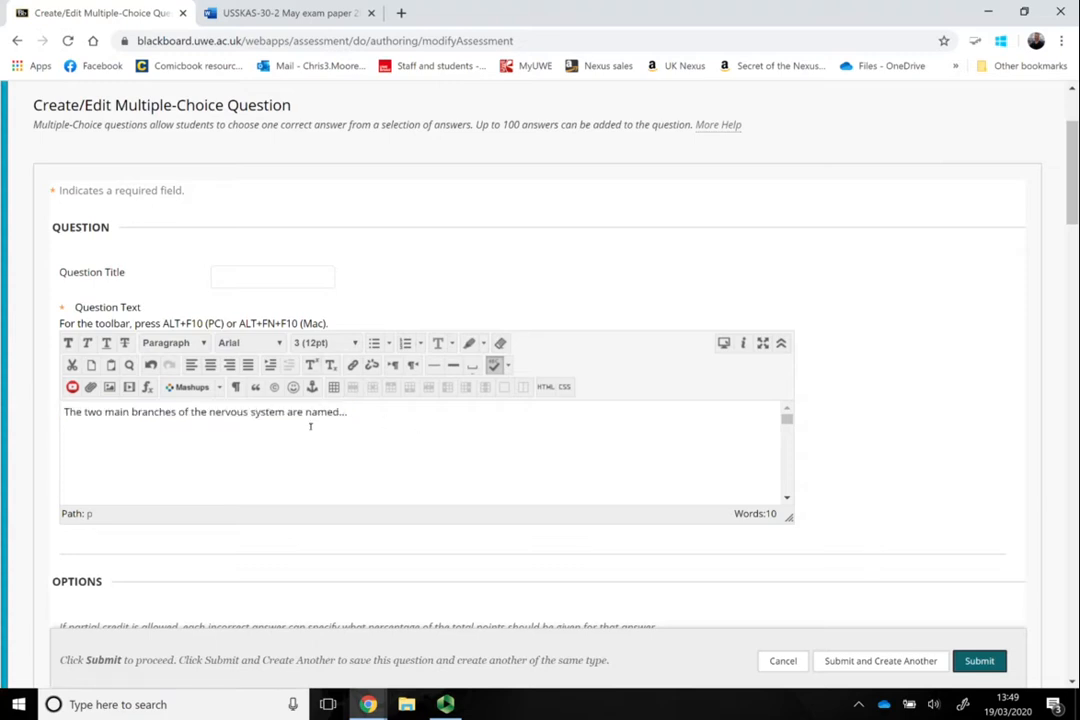
- Set the number of answers for the multiple-choice question to 5
scroll(310, 420, "down", 3)
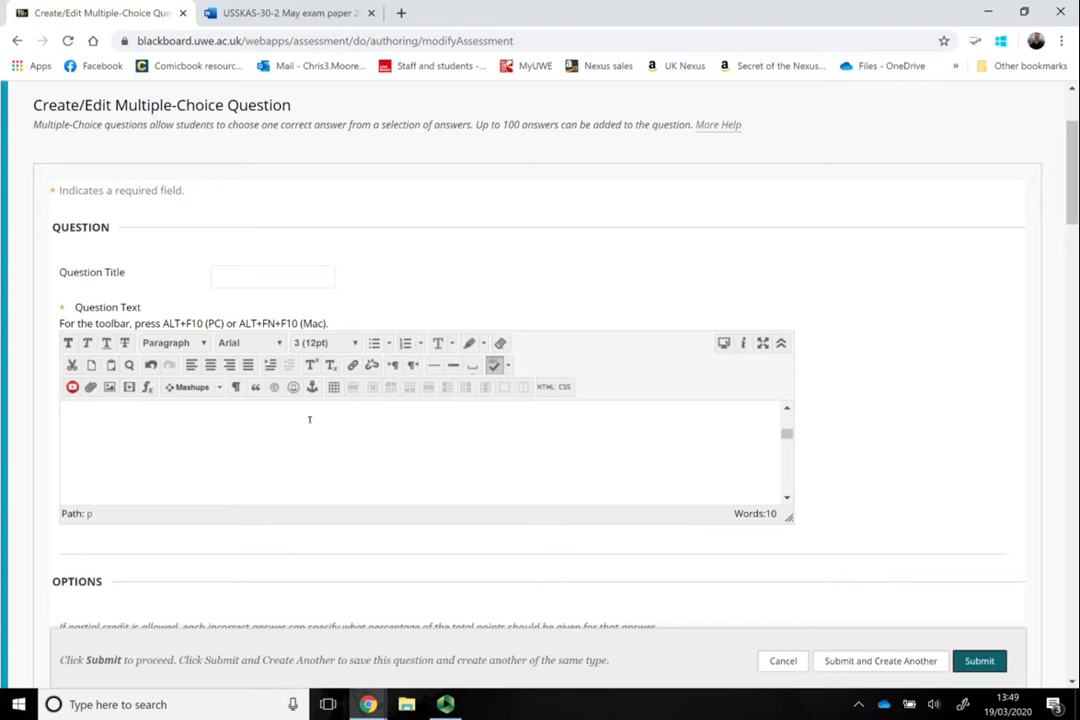
scroll(860, 428, "down", 1)
scroll(876, 424, "down", 5)
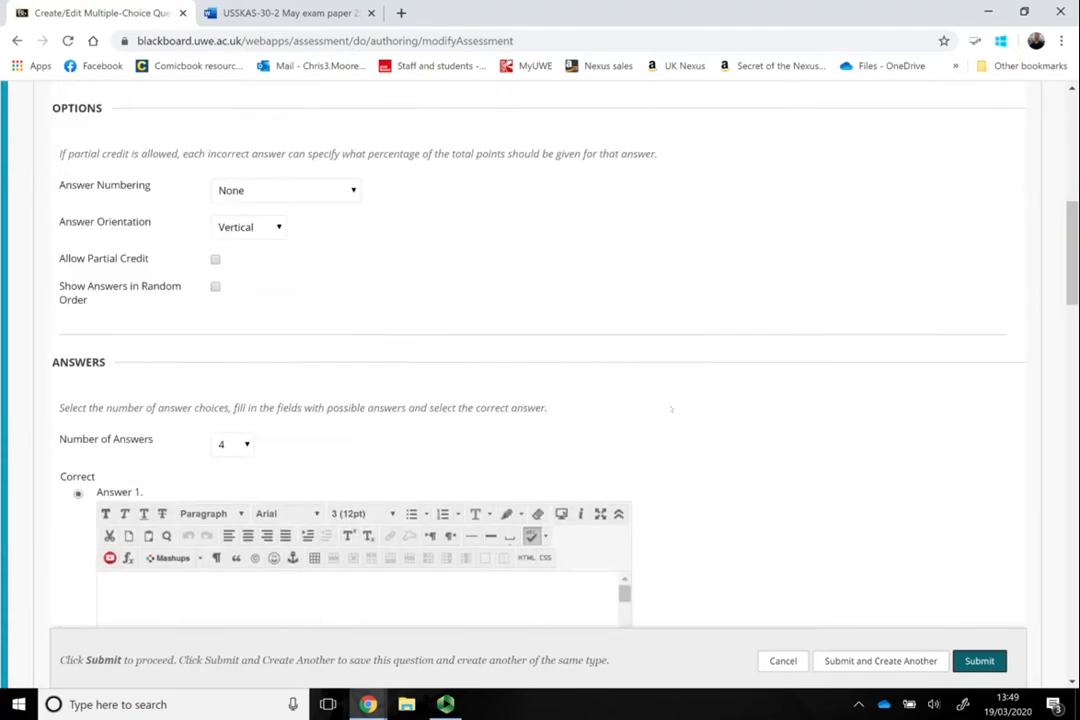
left_click(232, 286)
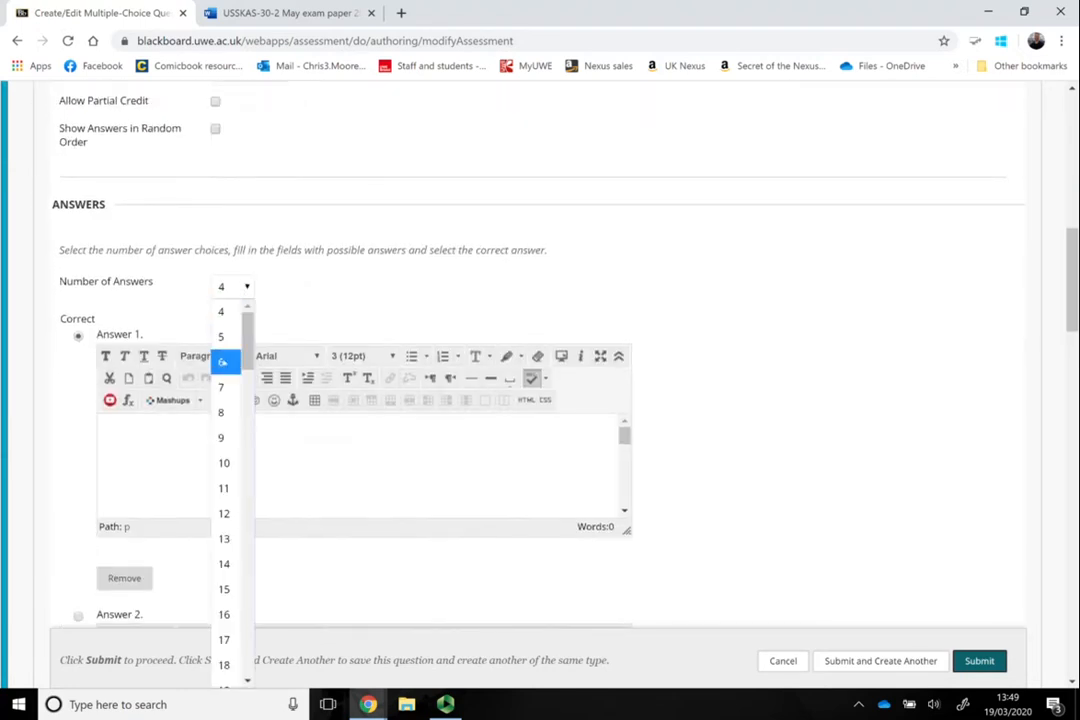
left_click(224, 335)
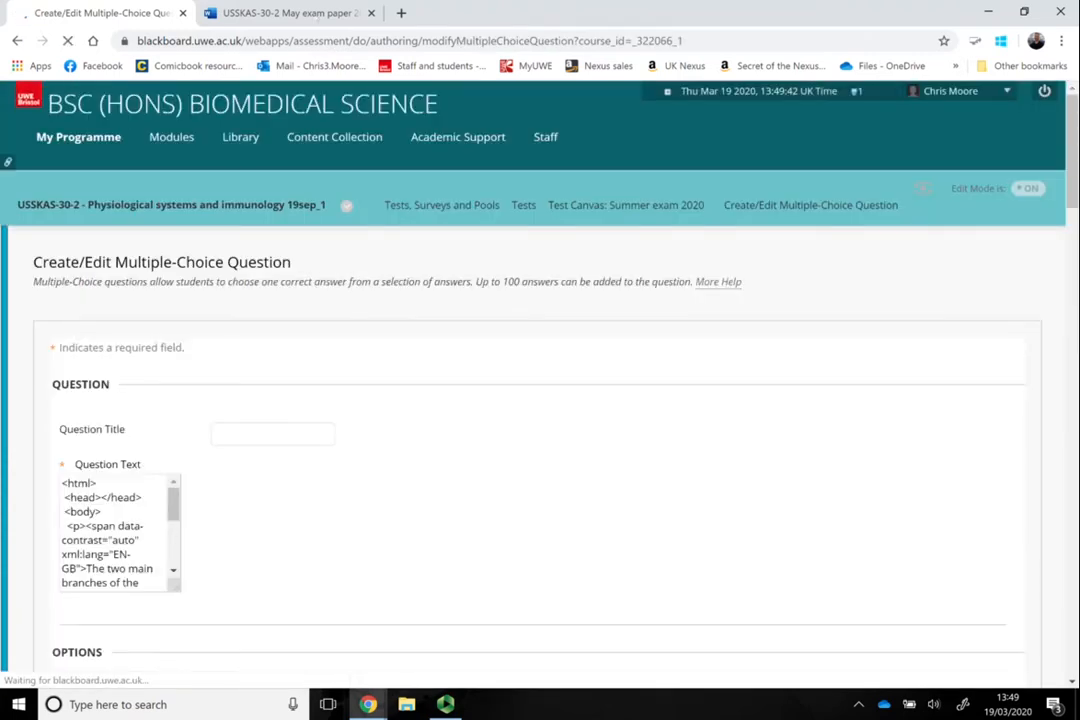
- Copy Q1's first option, "sympathetic and parasympathetic.", from the Word exam paper into Answer 1 in Blackboard and remove its formatting
left_click(285, 12)
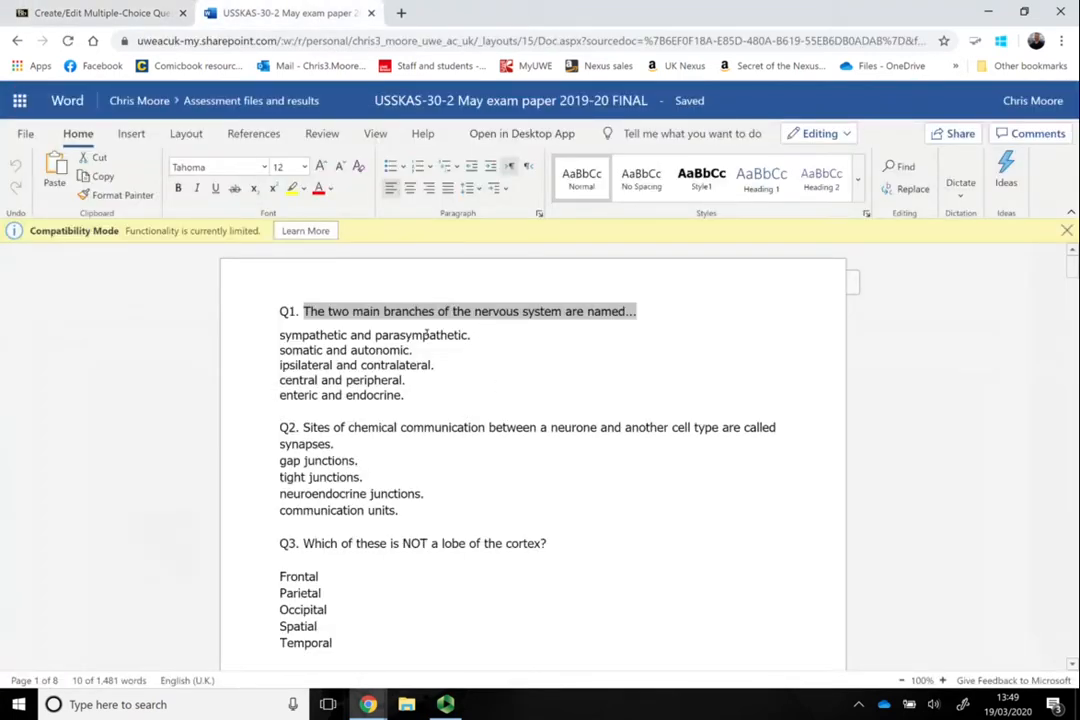
left_click_drag(472, 336, 281, 336)
key("ctrl+c")
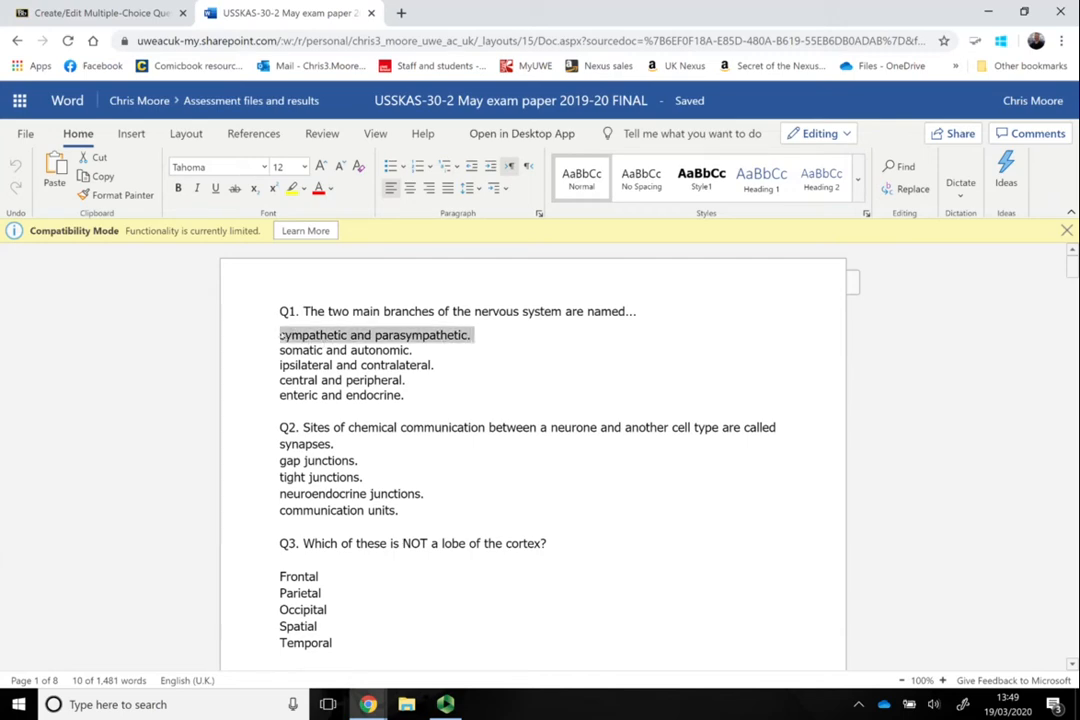
key("ctrl+Tab")
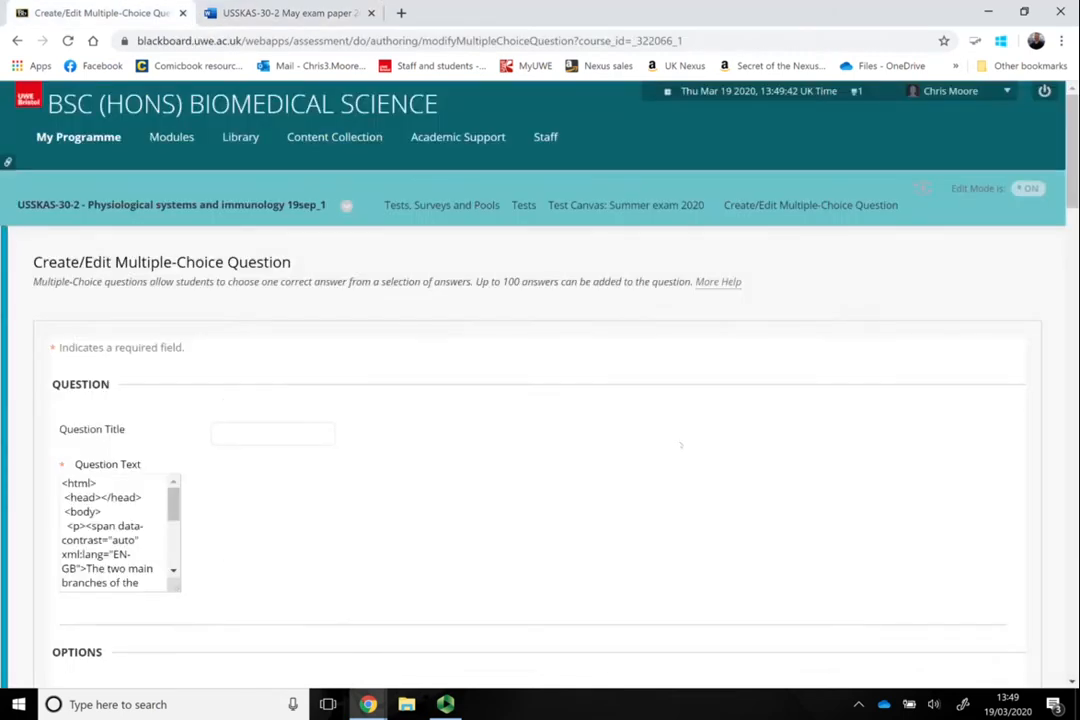
scroll(767, 415, "down", 4)
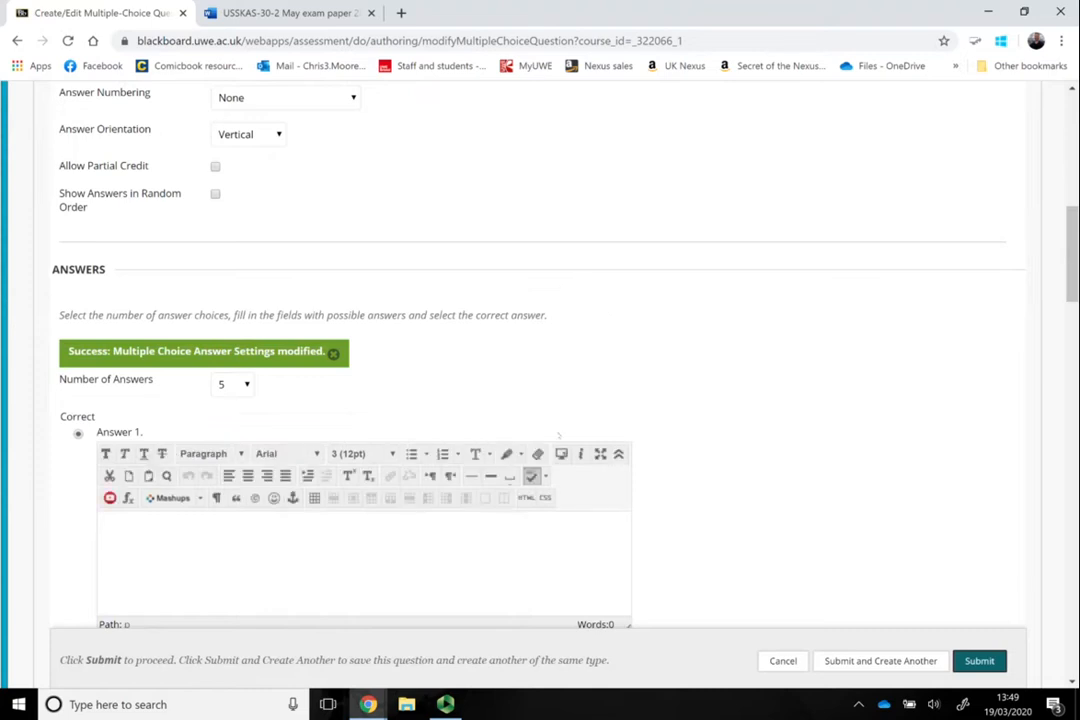
scroll(518, 371, "up", 3)
scroll(518, 371, "down", 3)
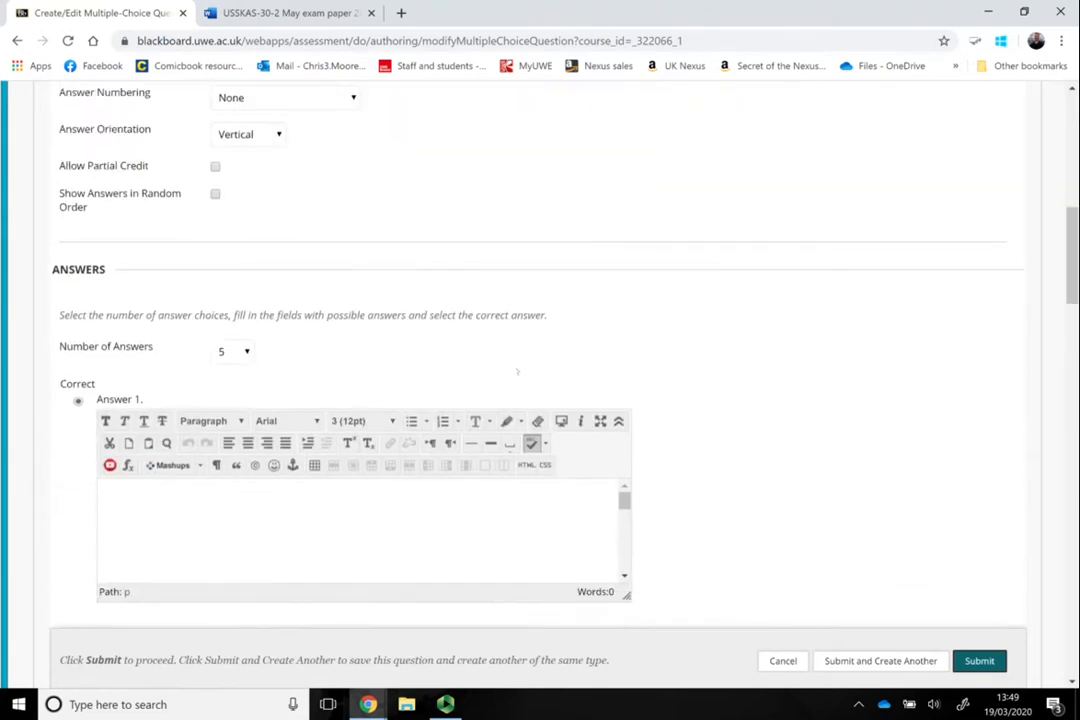
left_click(364, 556)
key("ctrl+v")
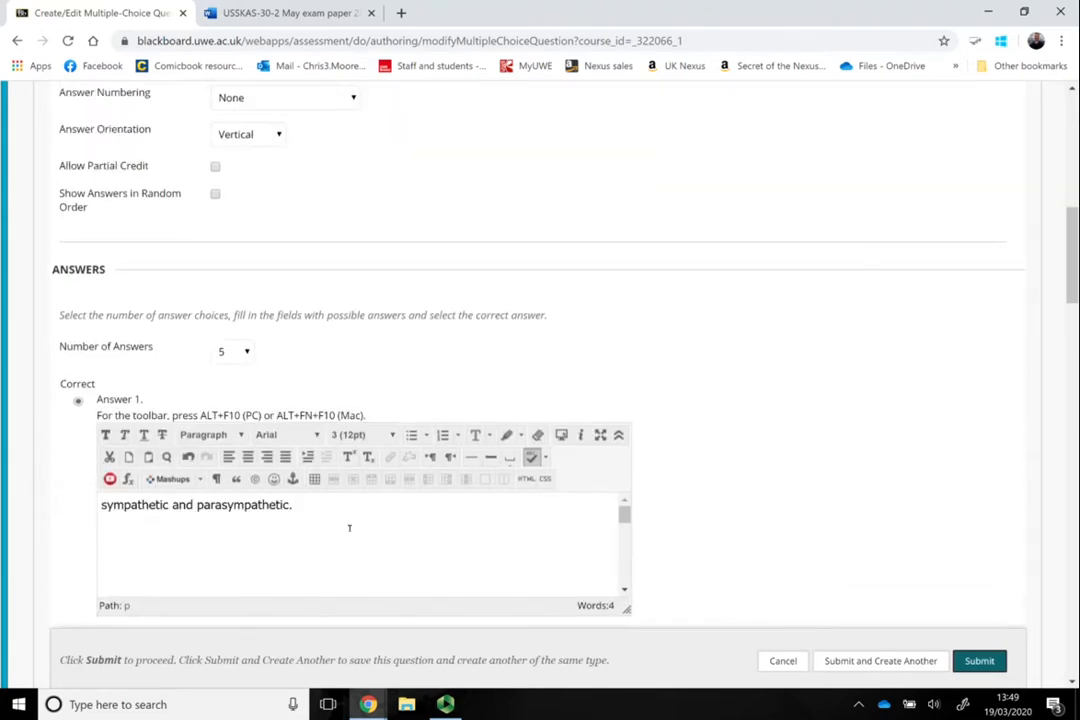
key("ctrl+a")
left_click(538, 435)
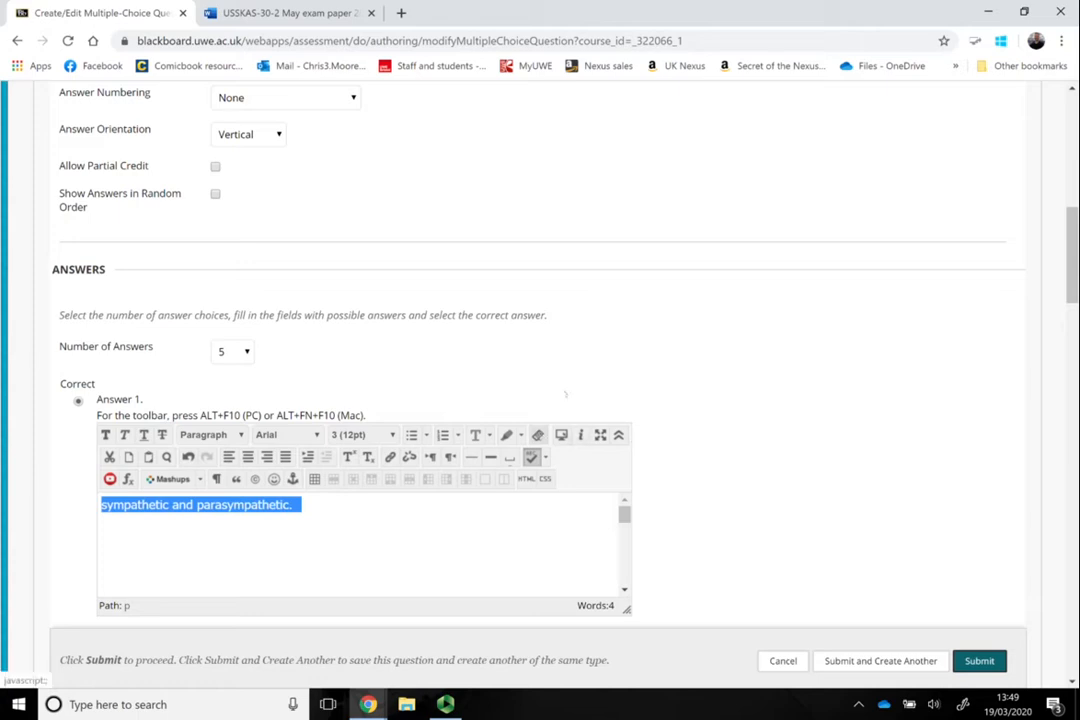
- Fill Answers 2 to 5 with the placeholder texts f, ff, f and f, and mark Answer 4 as the correct one
scroll(737, 470, "down", 3)
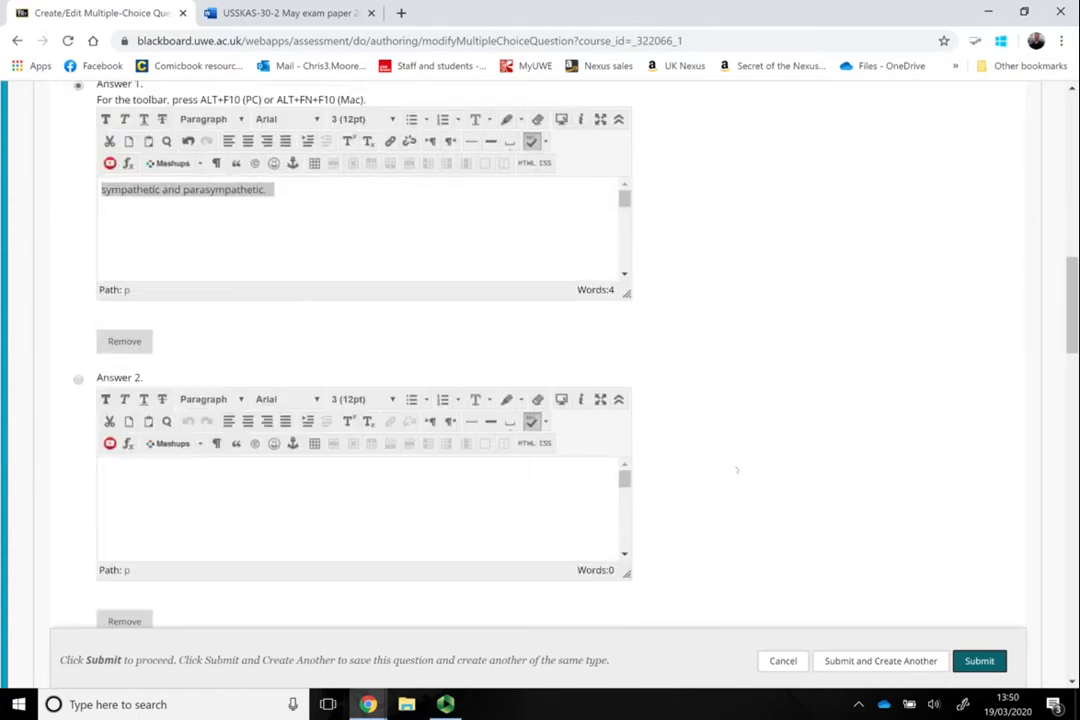
left_click(300, 514)
scroll(299, 530, "down", 2)
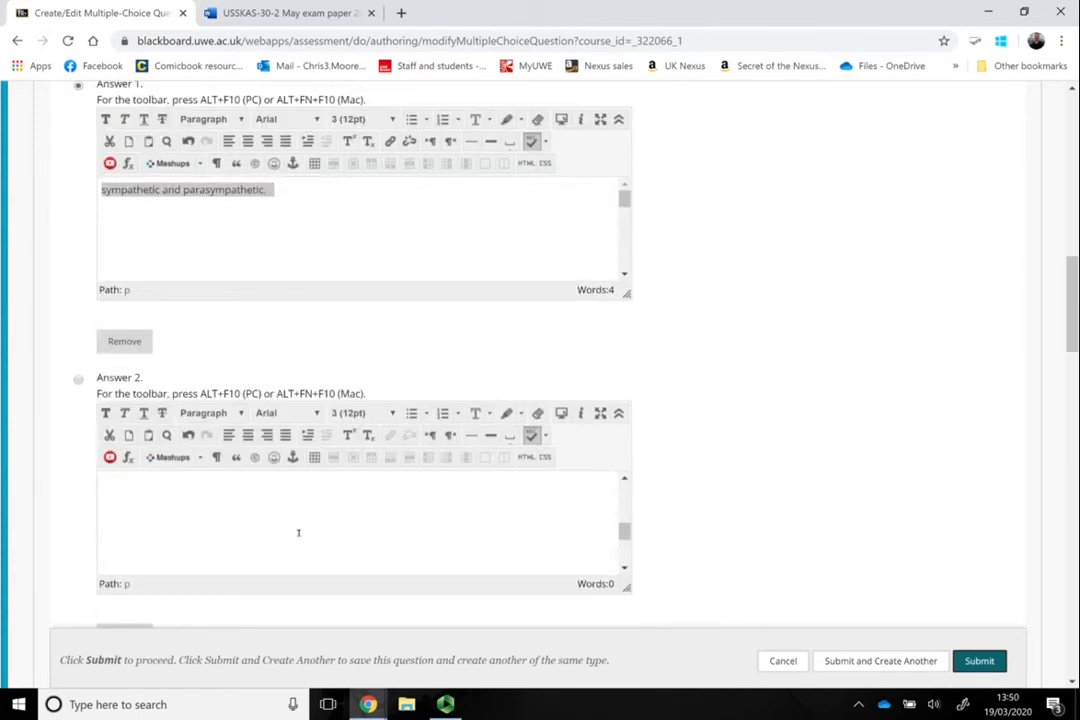
scroll(698, 482, "down", 3)
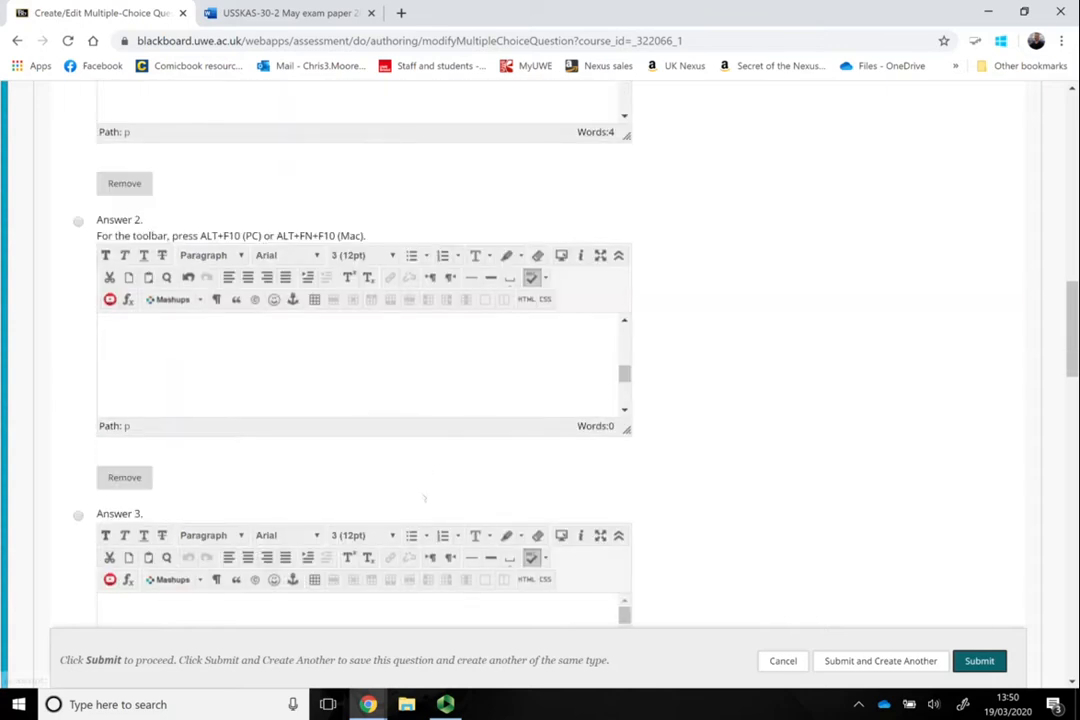
scroll(422, 501, "down", 4)
left_click(353, 415)
scroll(362, 450, "down", 2)
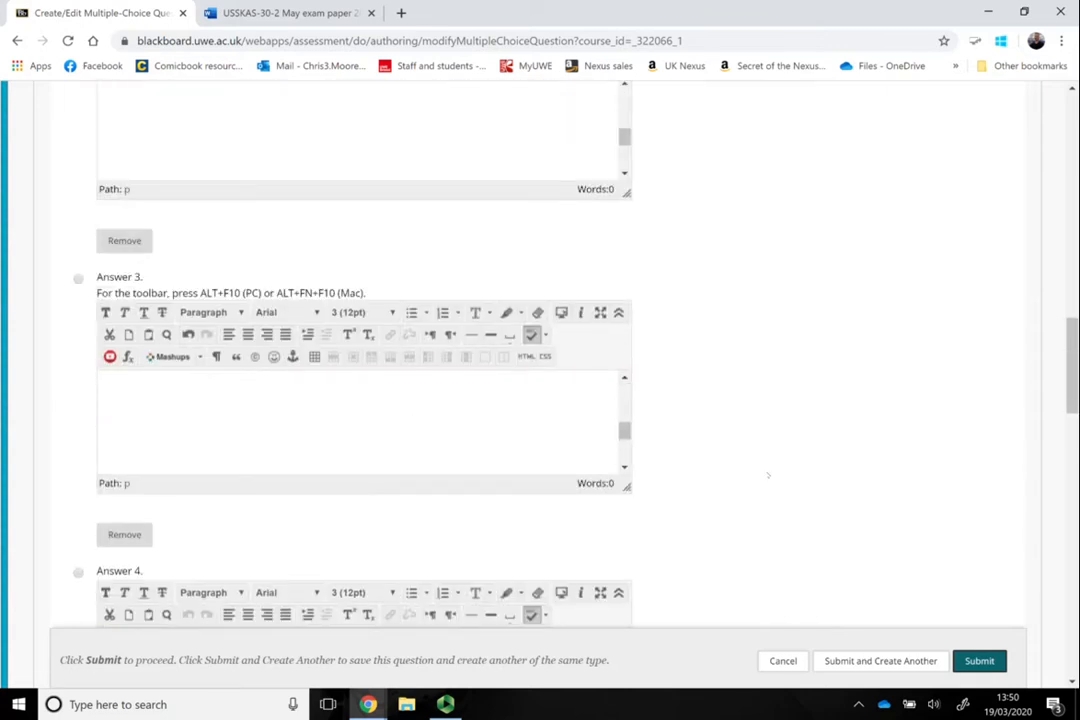
scroll(774, 472, "down", 3)
left_click(450, 402)
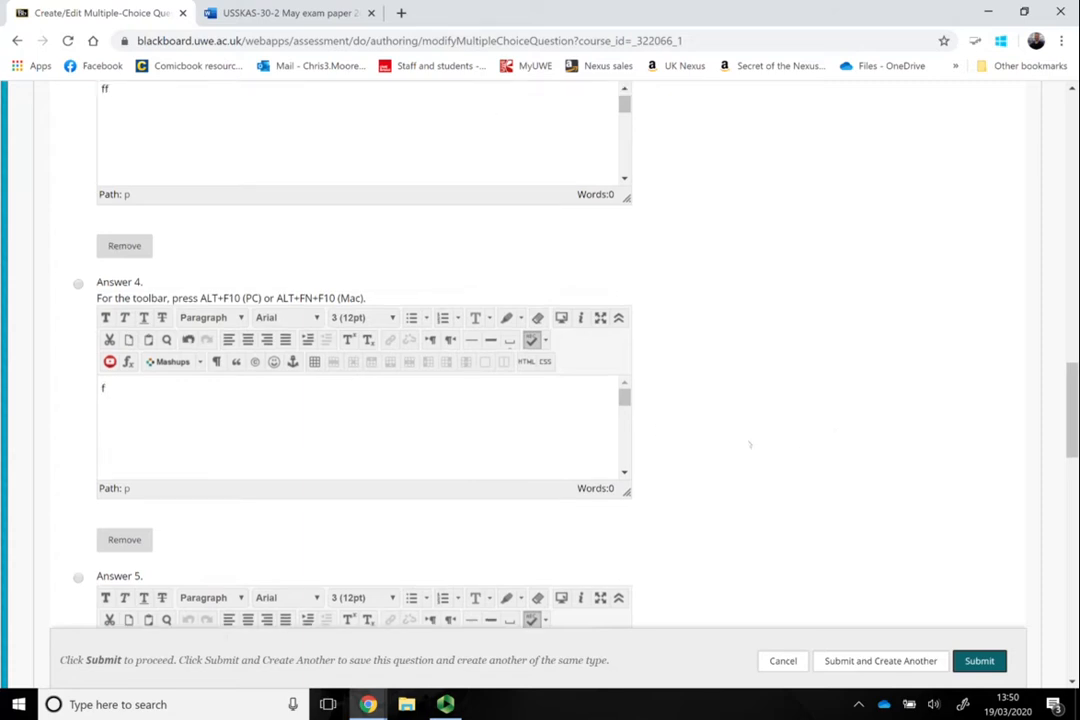
scroll(600, 440, "down", 2)
left_click(461, 534)
type("f")
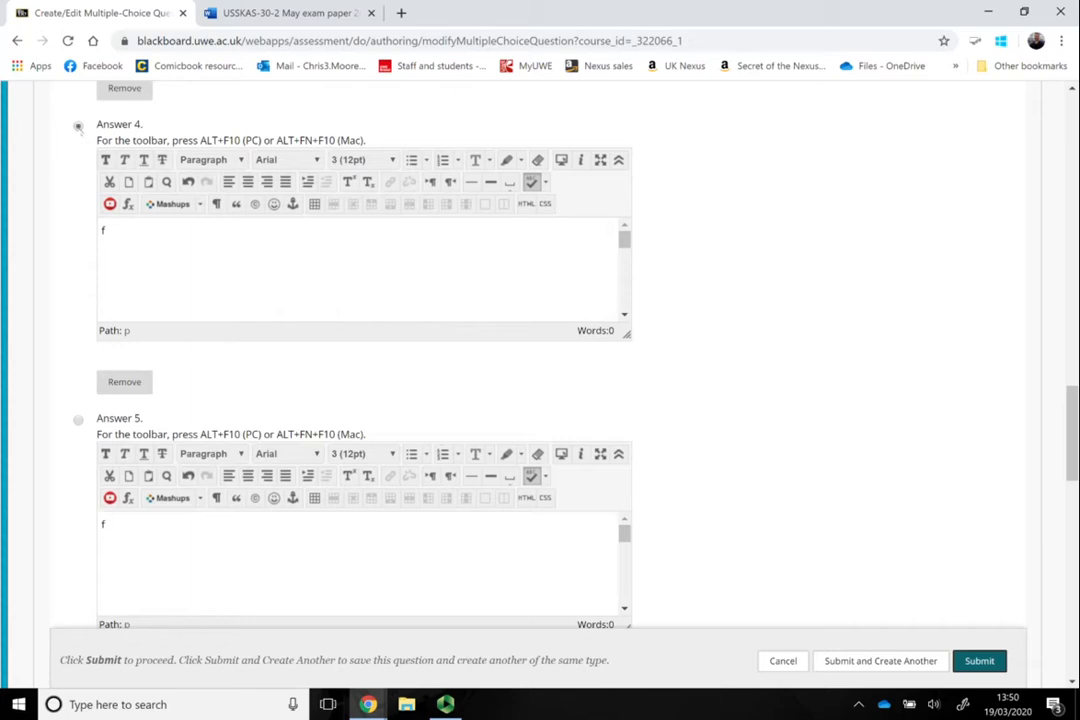
- Submit the completed multiple-choice question and start another question of the same type
scroll(78, 127, "down", 2)
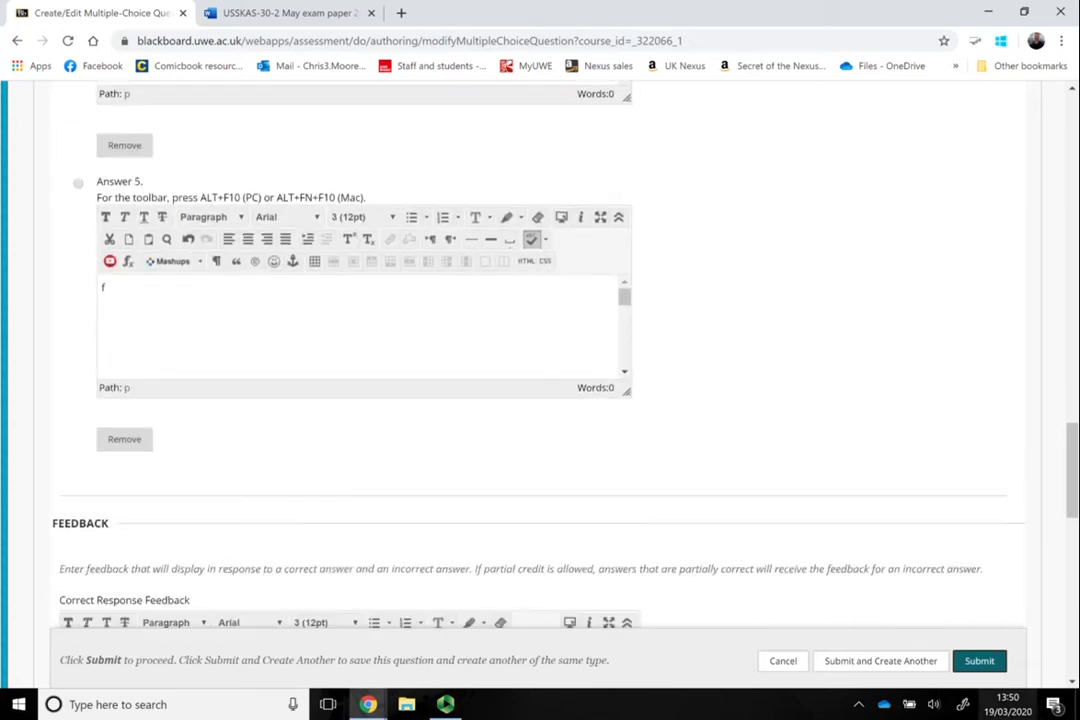
left_click(873, 668)
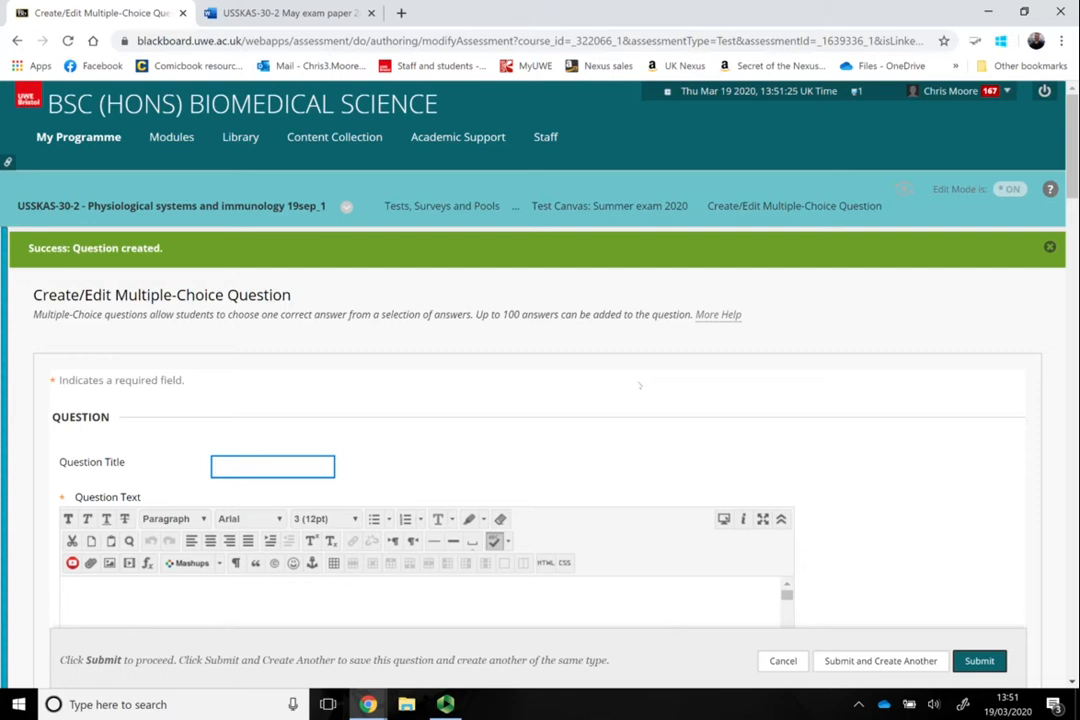
- Try to submit the blank multiple-choice question, and cancel it to return to the test canvas
scroll(856, 516, "down", 1)
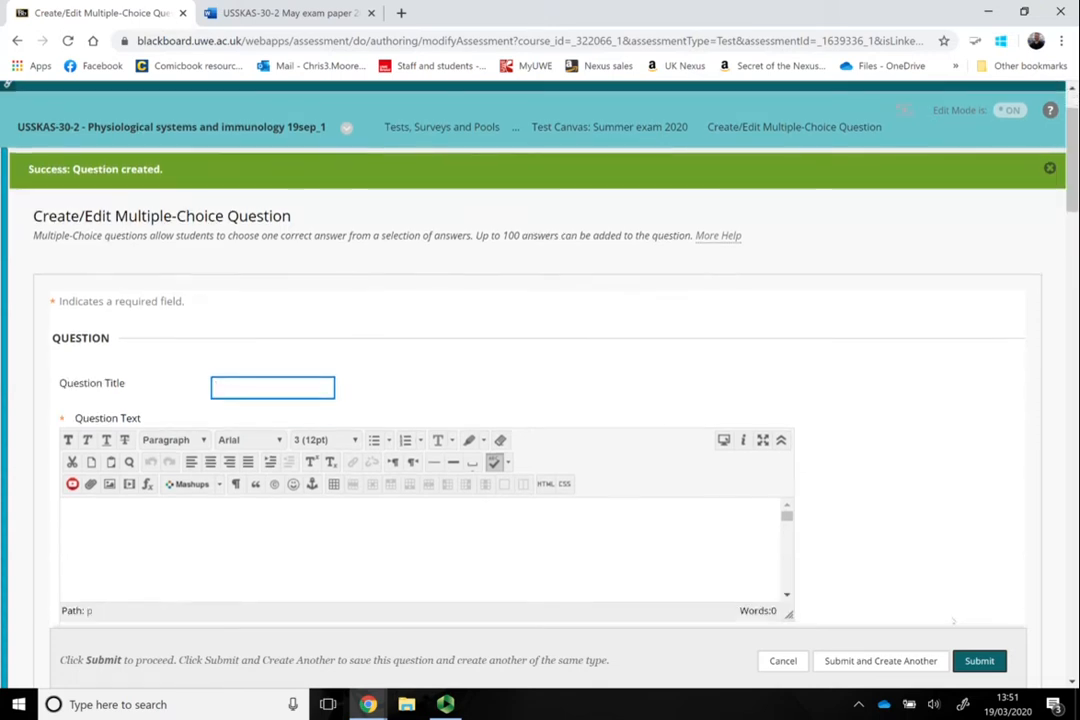
left_click(987, 659)
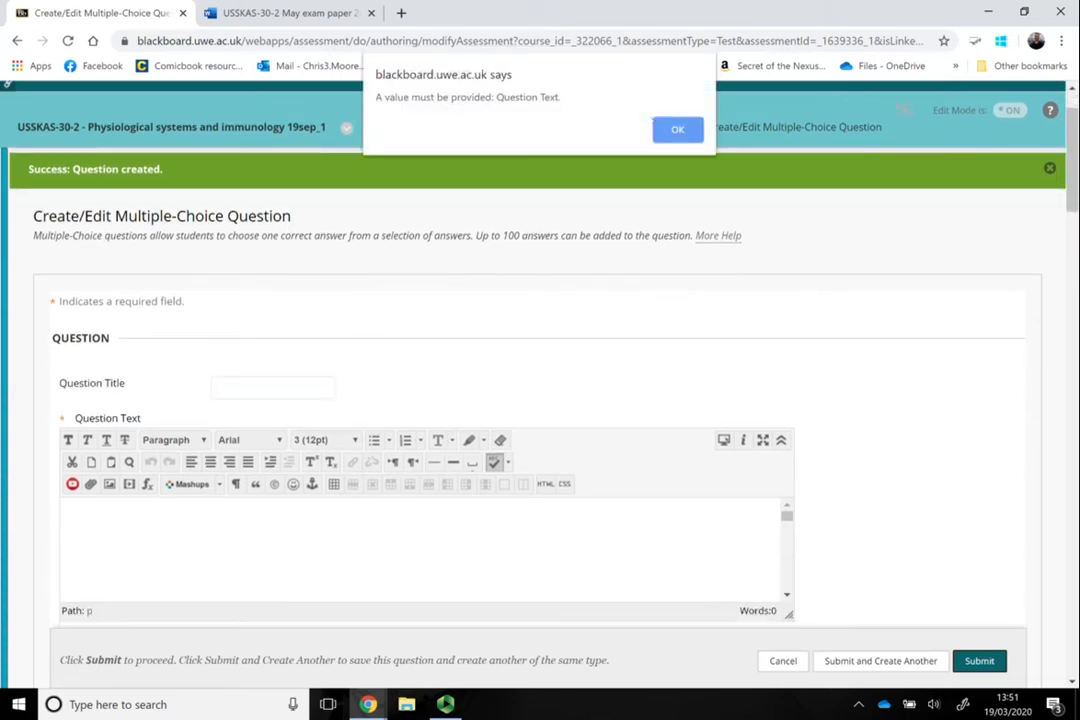
key("Return")
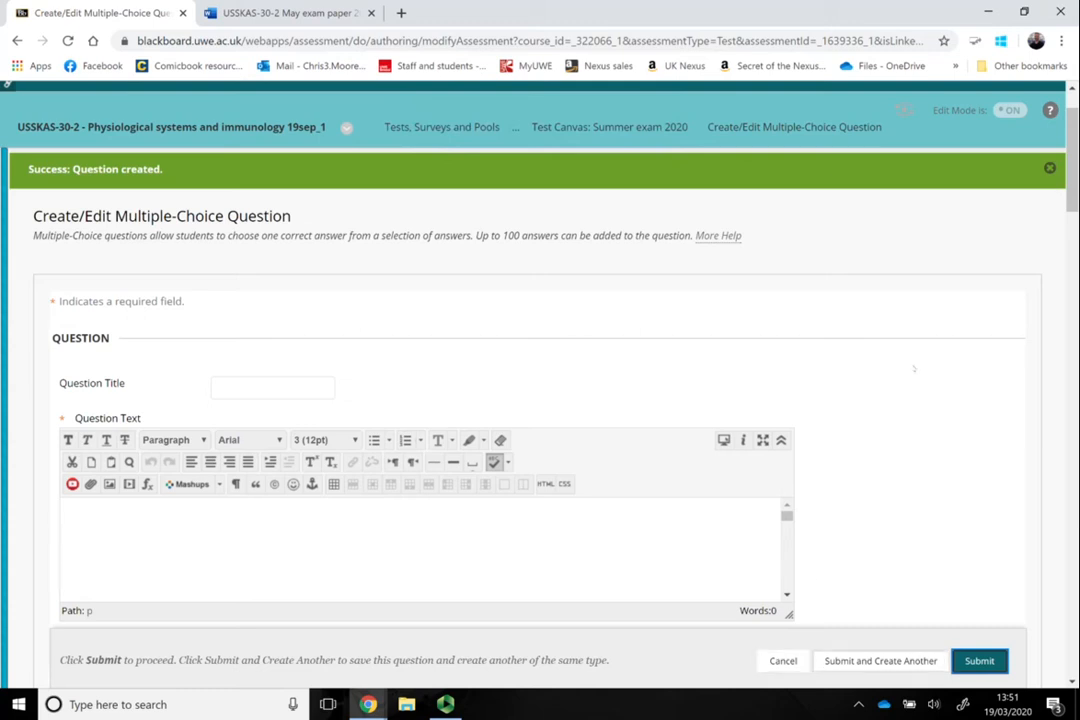
left_click(1050, 169)
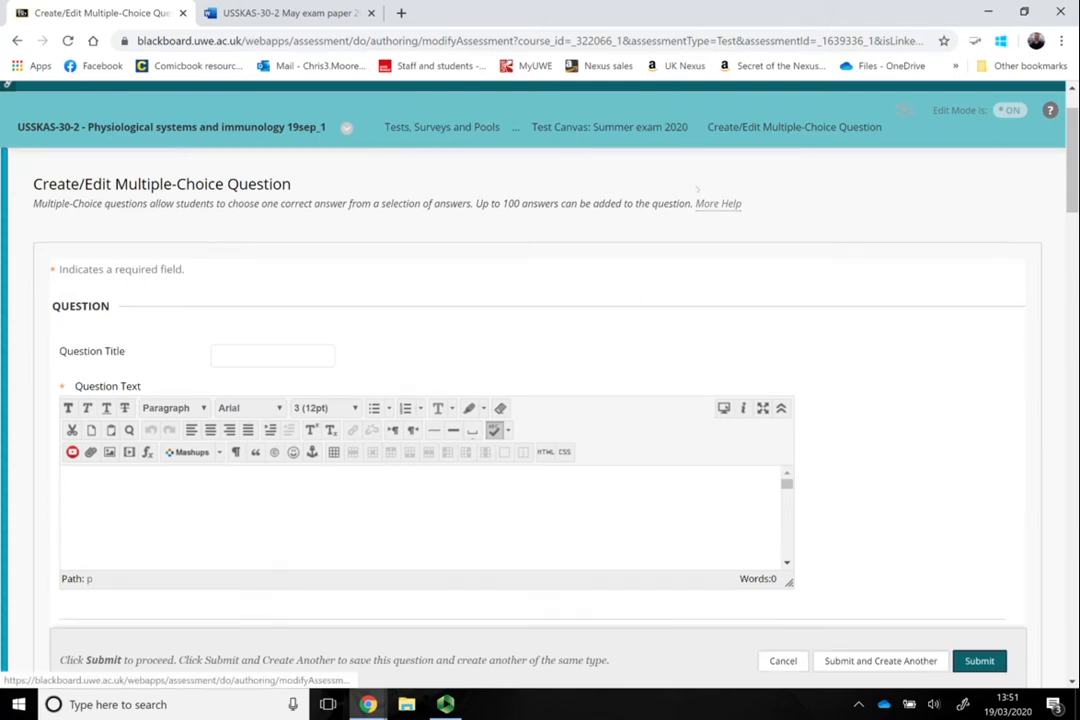
left_click(785, 663)
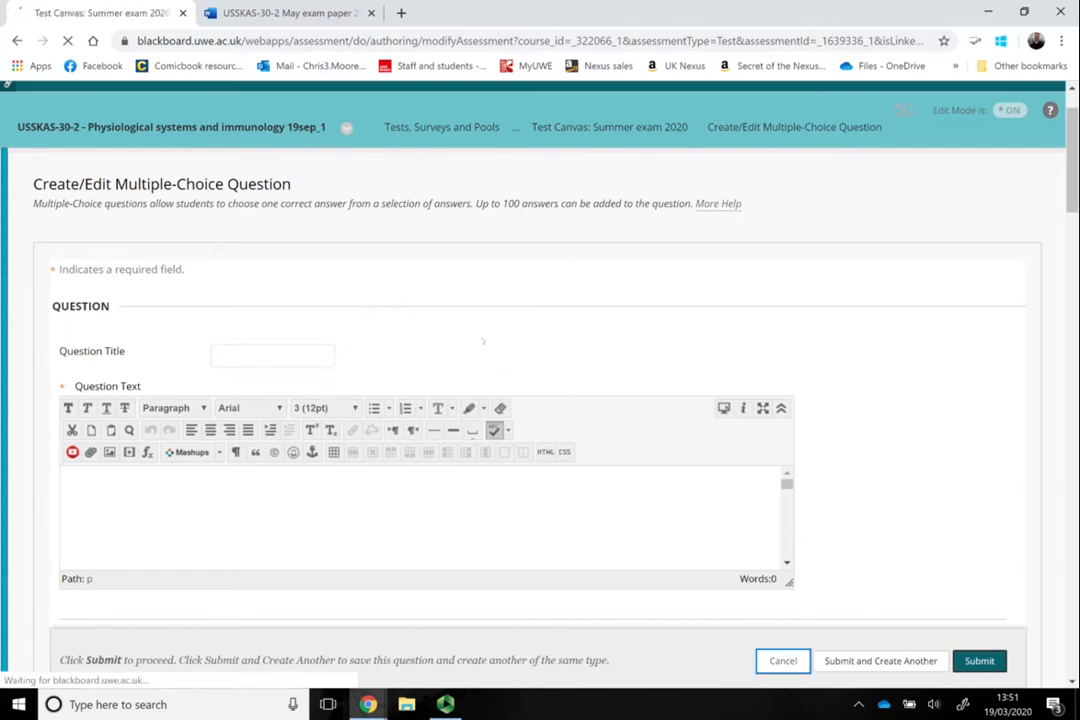
- Select question 1 in the test canvas and update its points value to 1
scroll(396, 426, "down", 4)
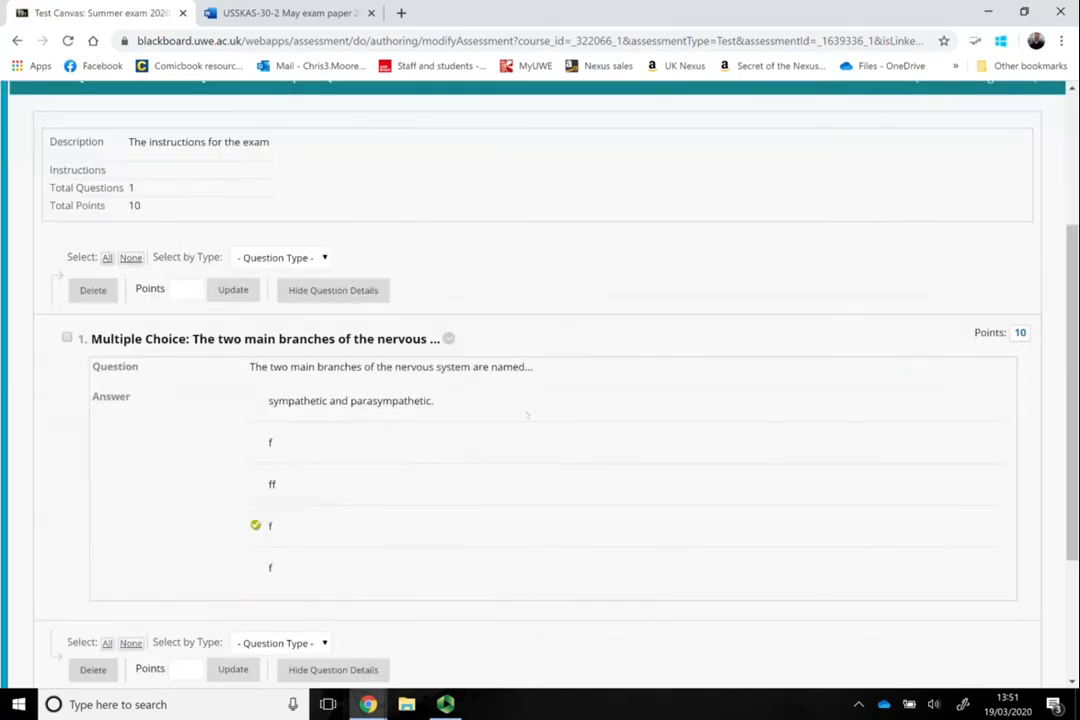
scroll(371, 284, "up", 3)
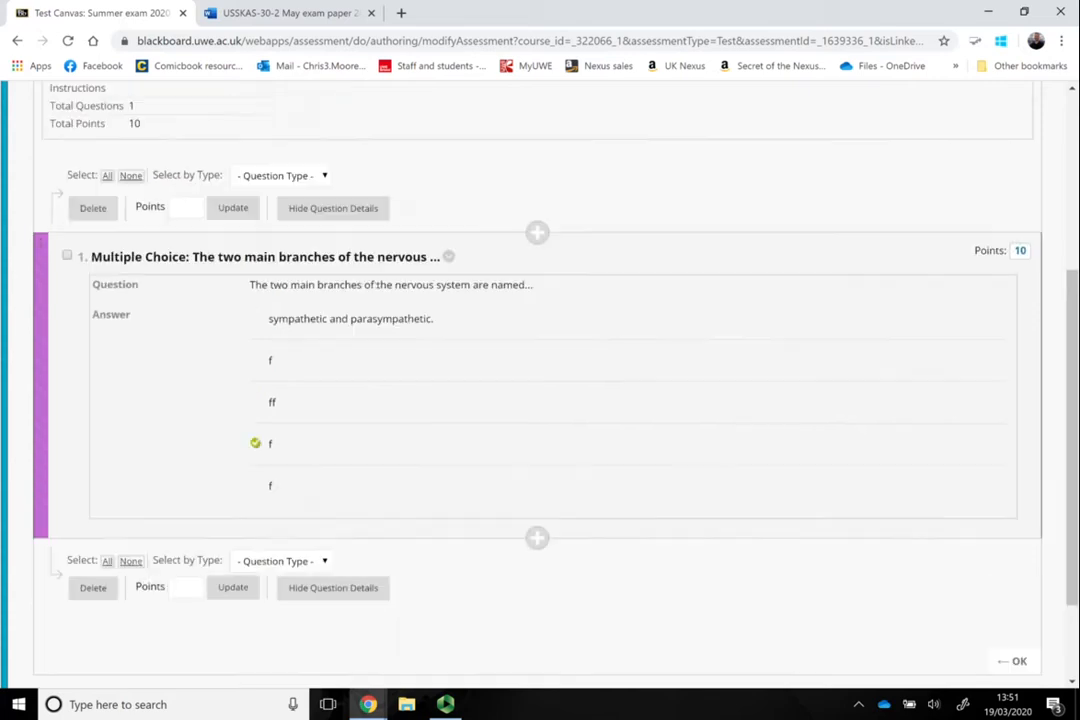
scroll(467, 319, "down", 1)
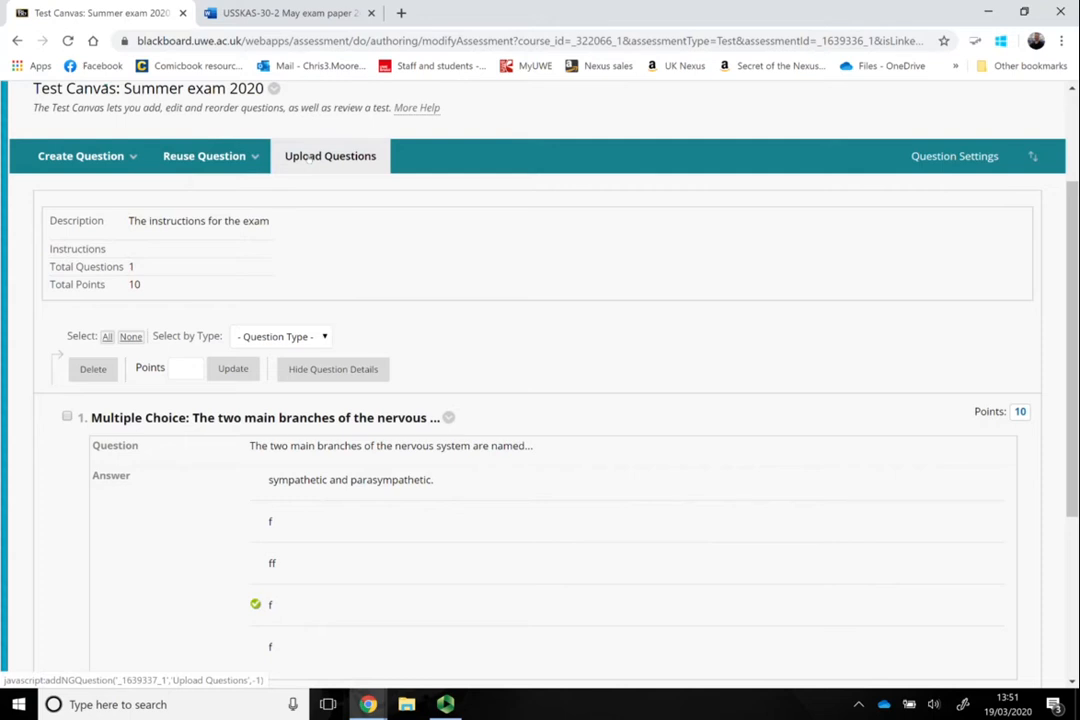
scroll(522, 284, "down", 3)
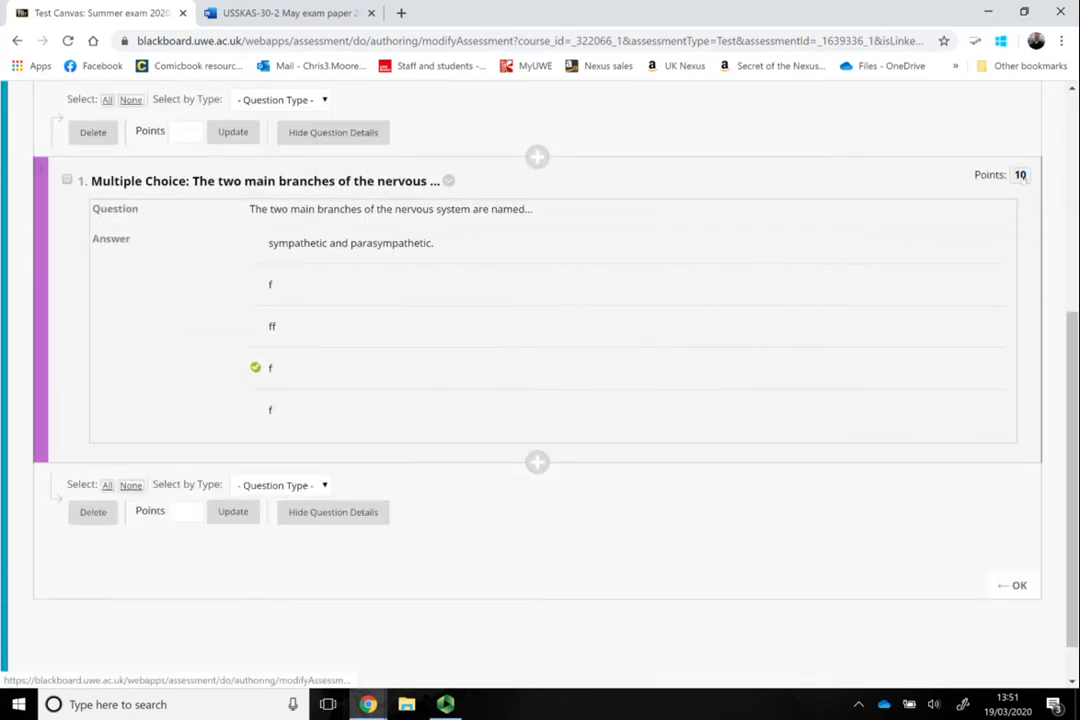
left_click(195, 133)
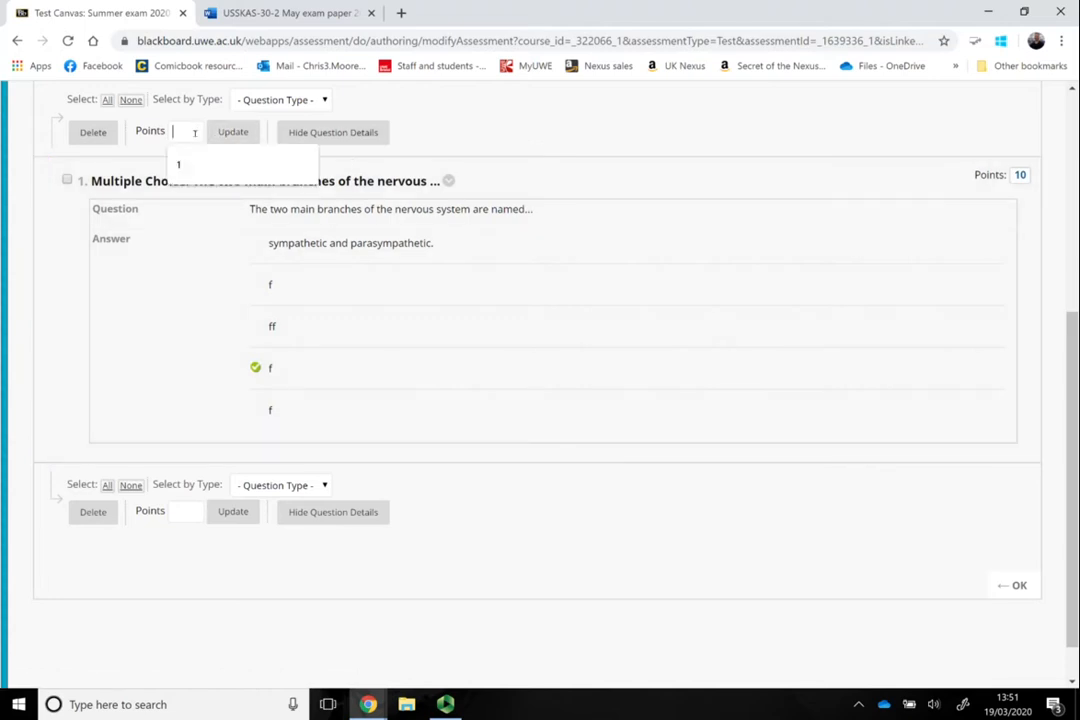
type("1")
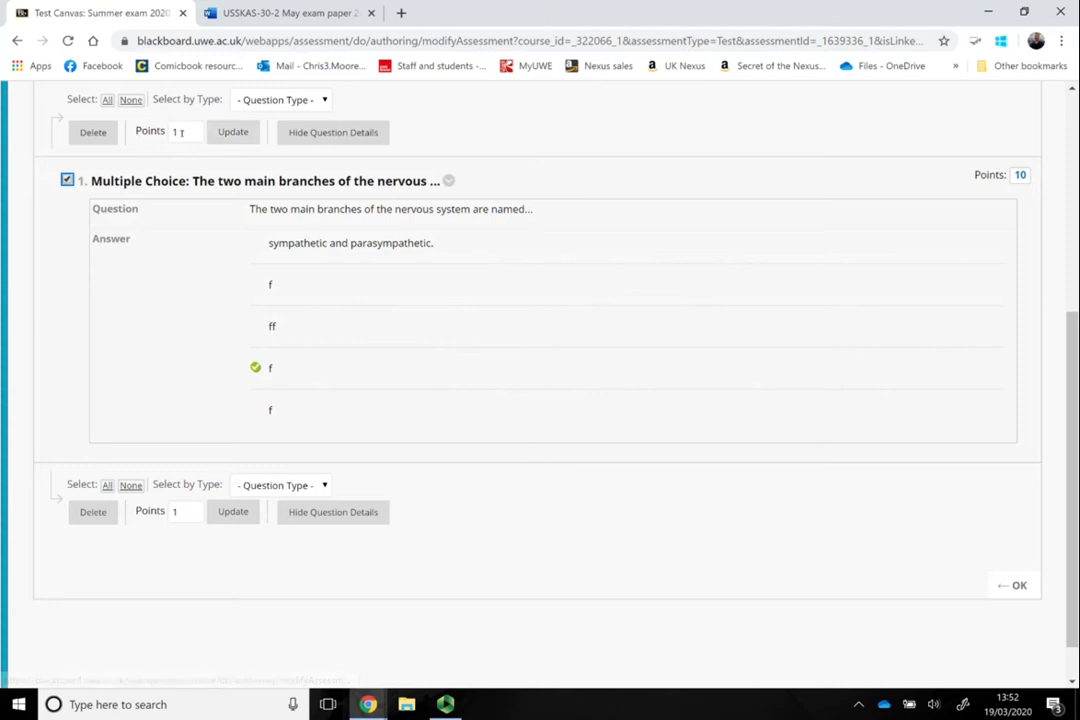
left_click_drag(184, 133, 174, 133)
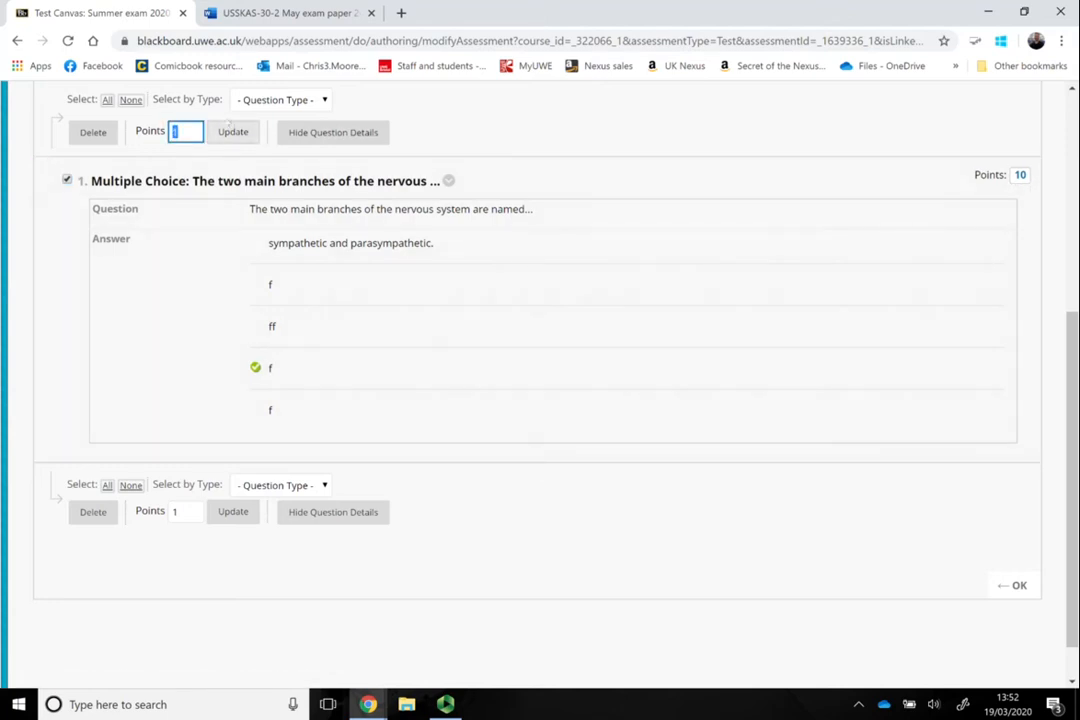
left_click(234, 131)
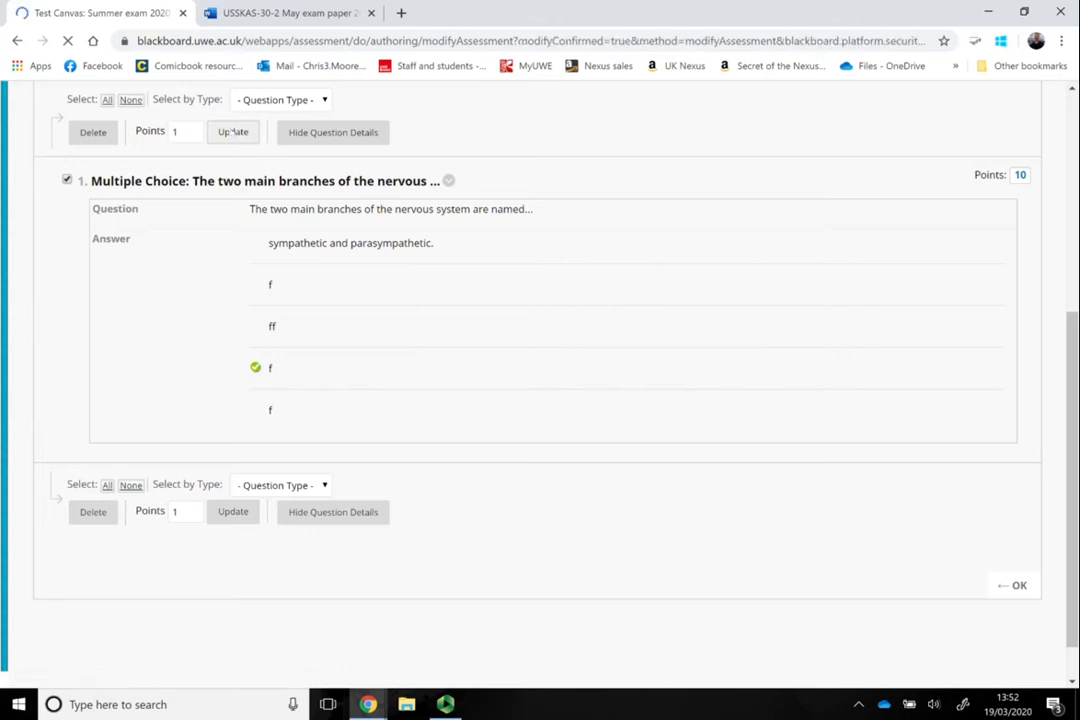
- Add a Short Answer question directly below question 1 in the test canvas
scroll(469, 396, "down", 4)
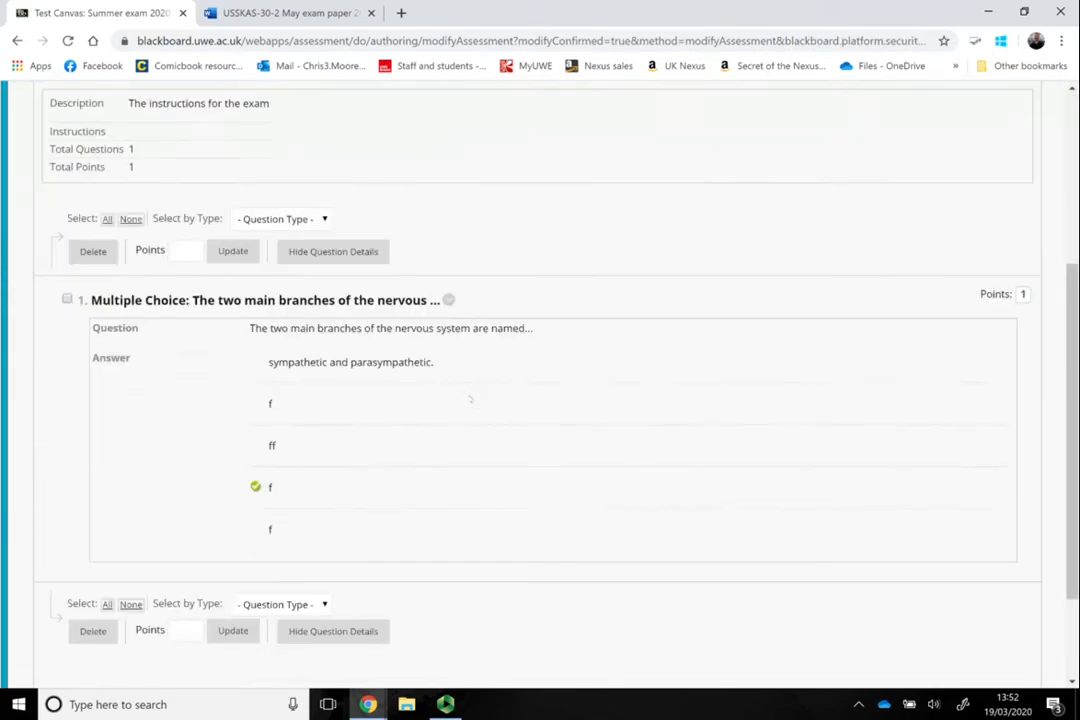
left_click(537, 572)
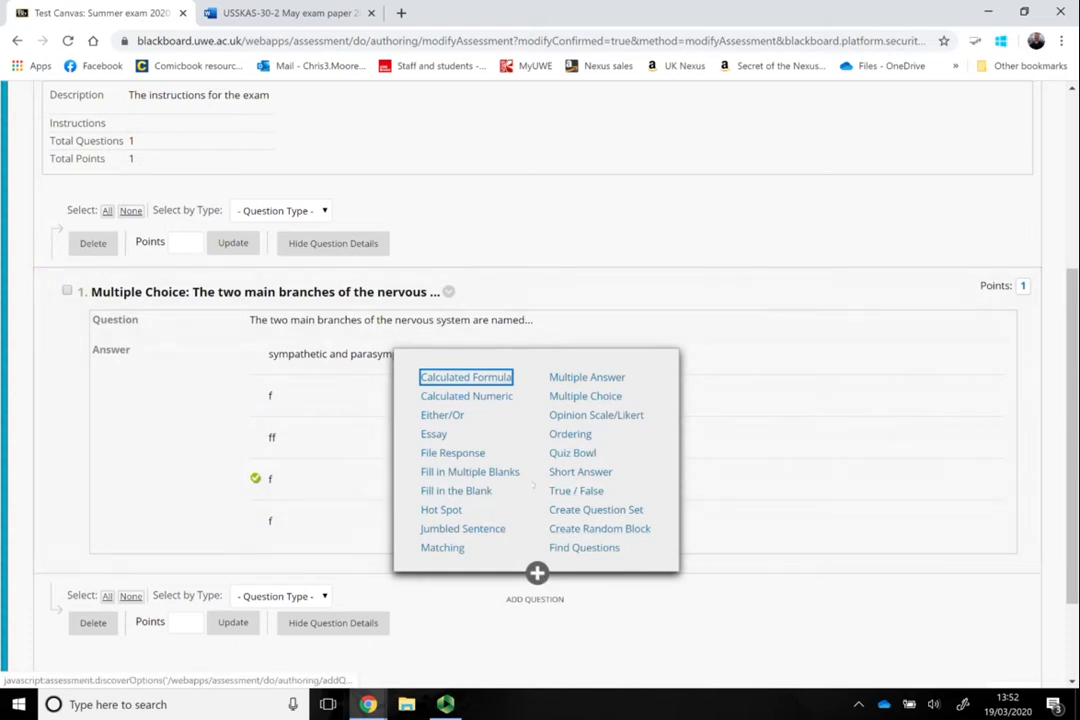
left_click(582, 472)
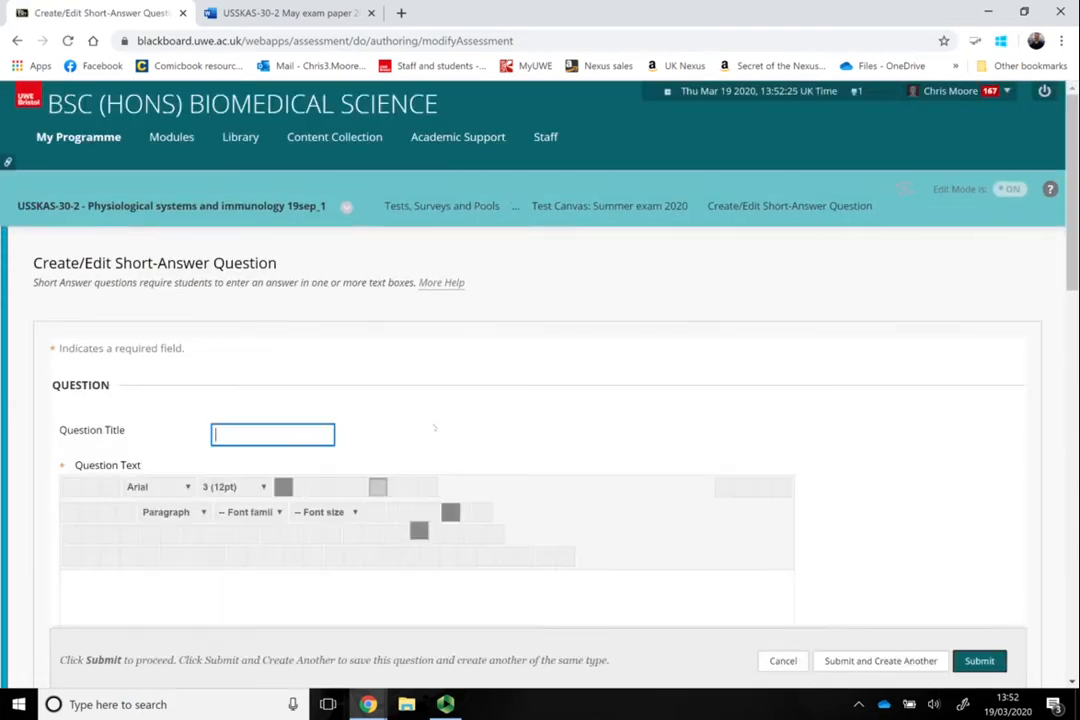
- Enter "What is the following?" as the question text of the short-answer question
scroll(430, 410, "down", 3)
left_click(425, 365)
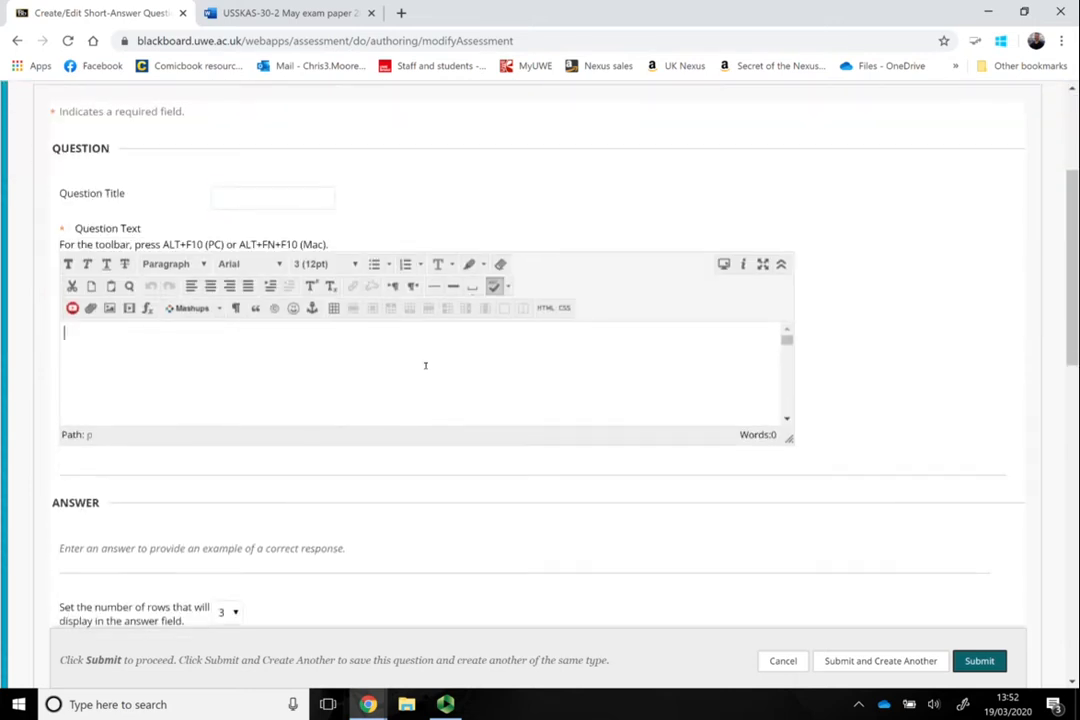
type("What is the following?")
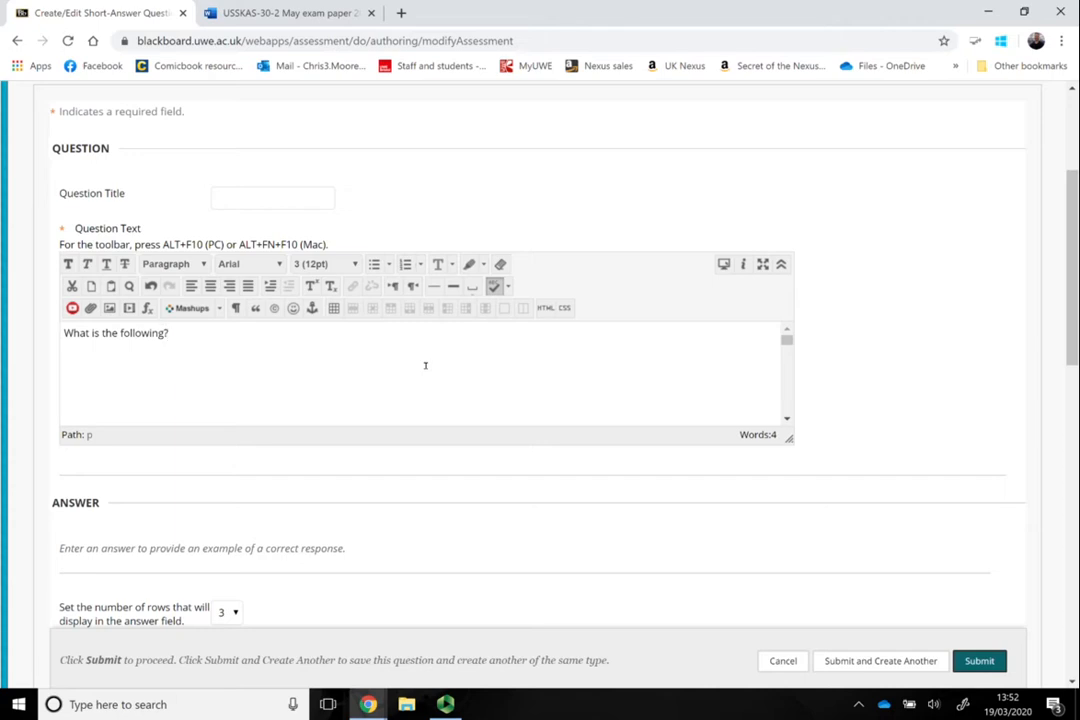
- Examine the short-answer question's answer row count, example answer, rubric and category options
scroll(425, 365, "down", 4)
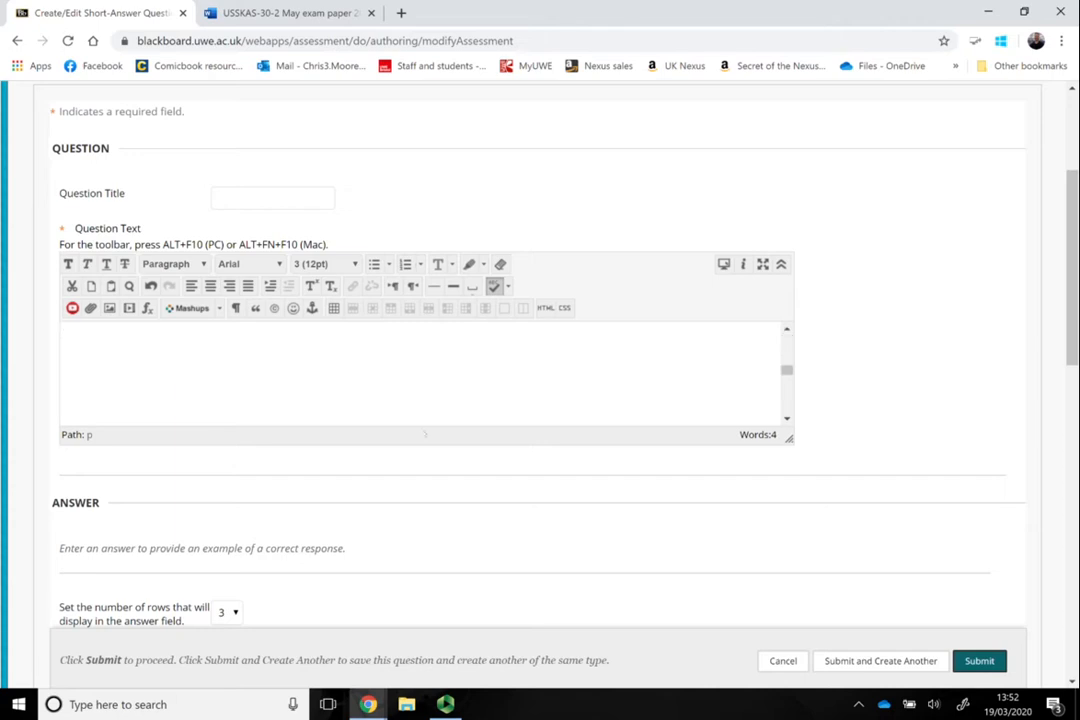
left_click(240, 454)
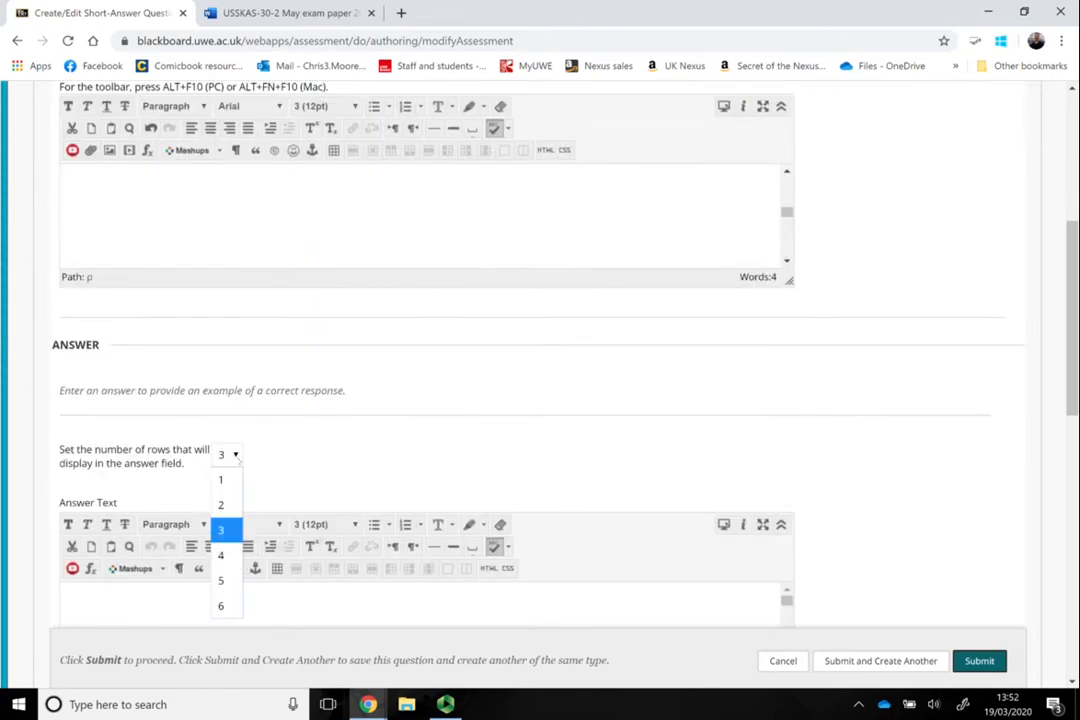
left_click(273, 538)
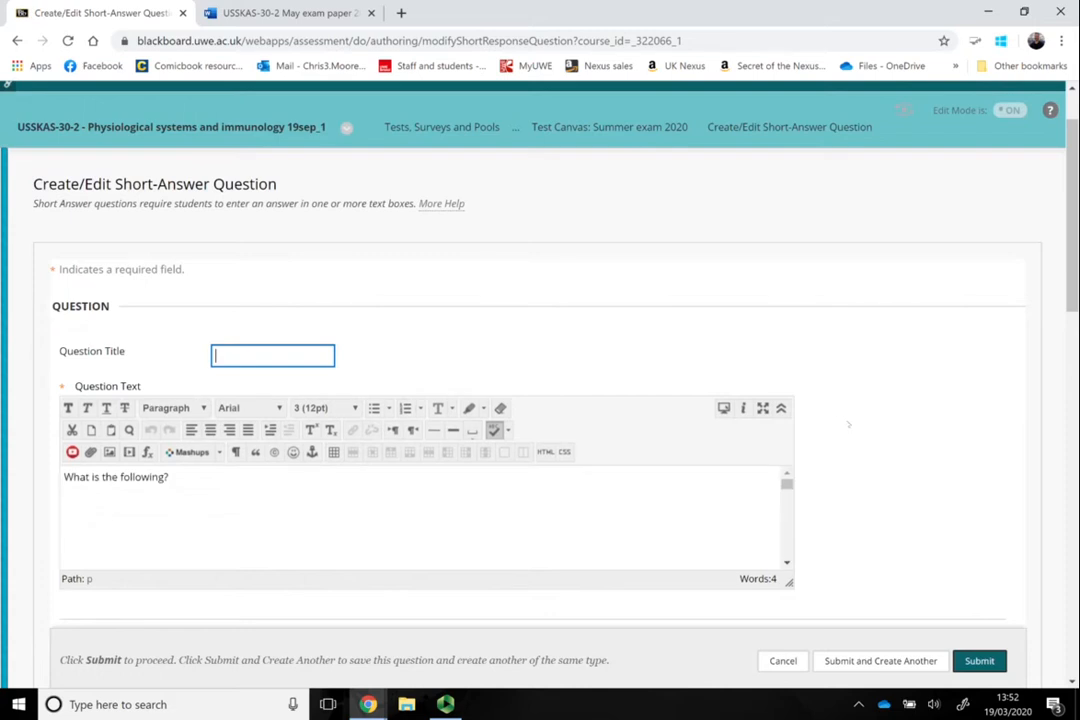
scroll(848, 424, "down", 5)
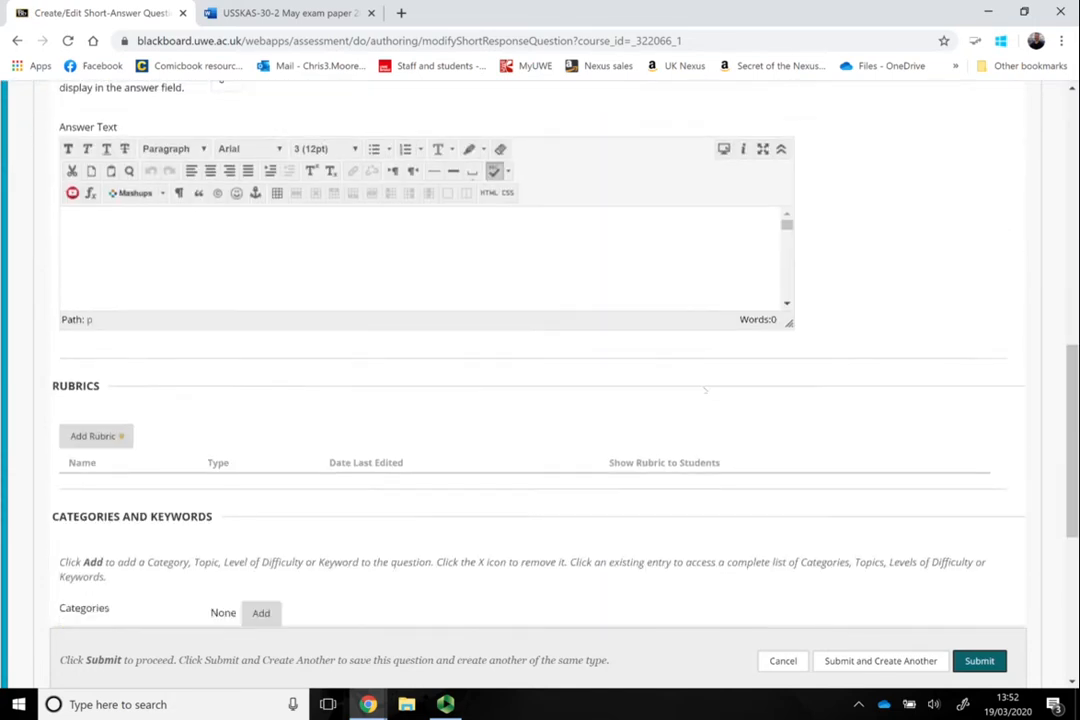
scroll(440, 427, "down", 5)
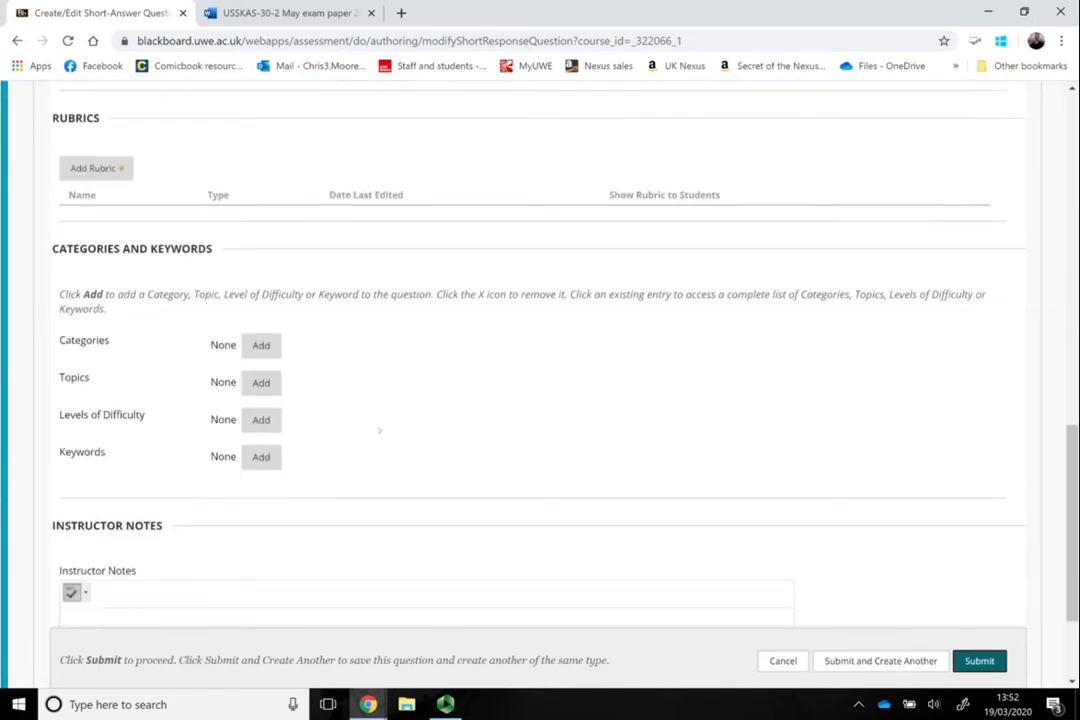
scroll(369, 300, "up", 1)
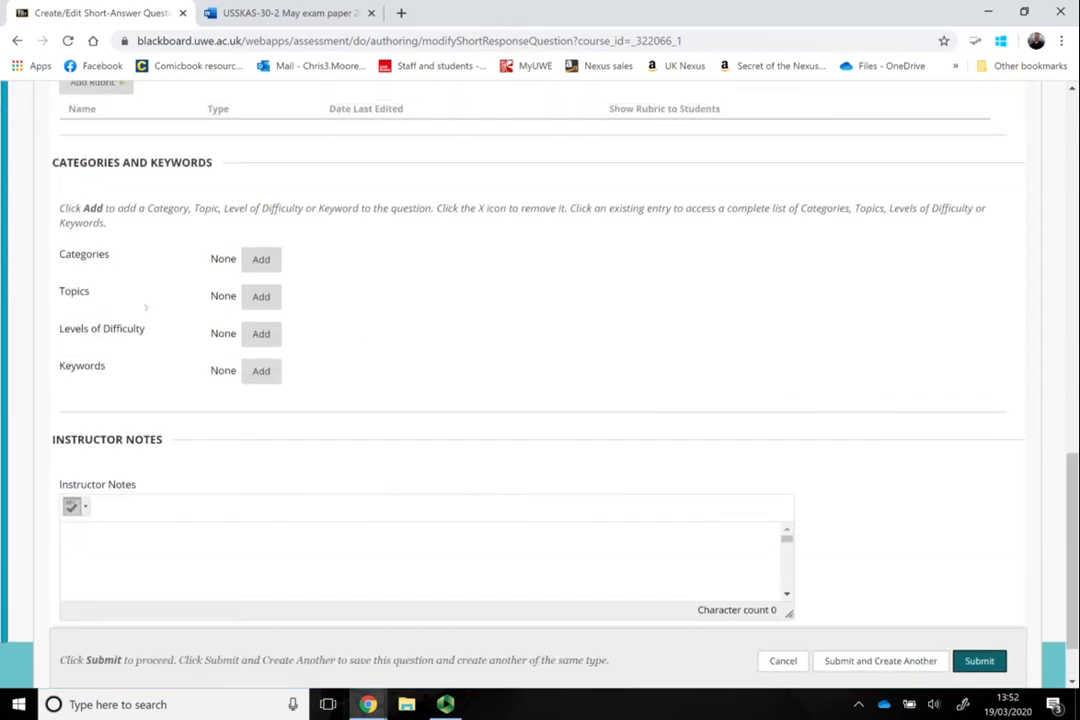
scroll(151, 228, "up", 2)
left_click(105, 241)
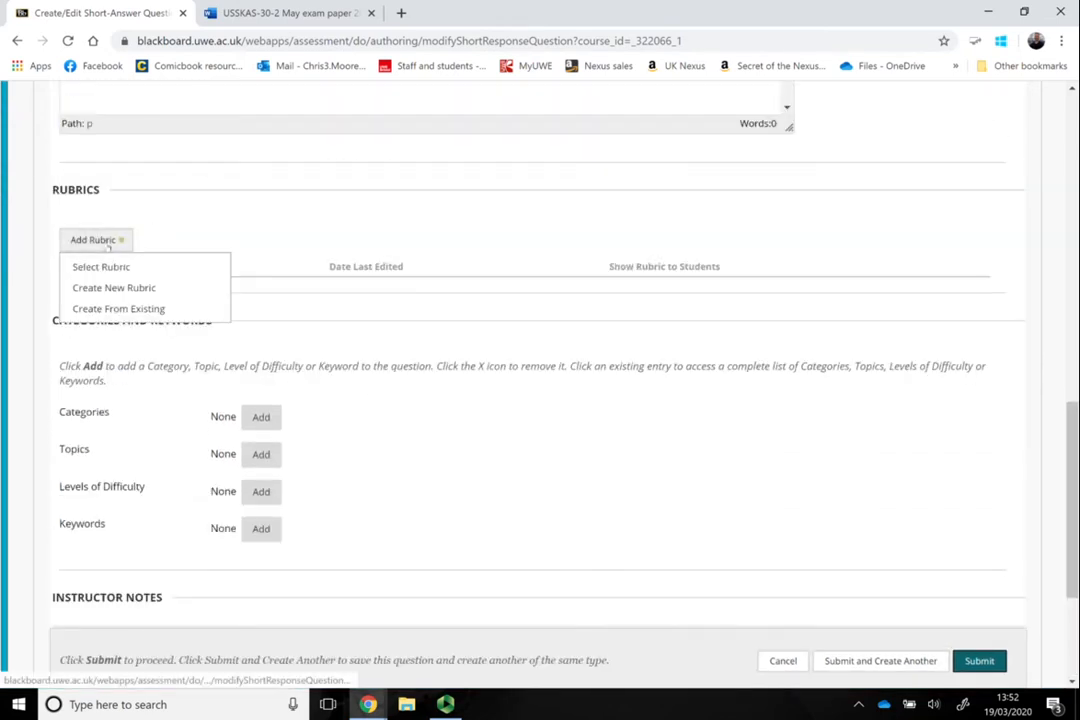
left_click(827, 474)
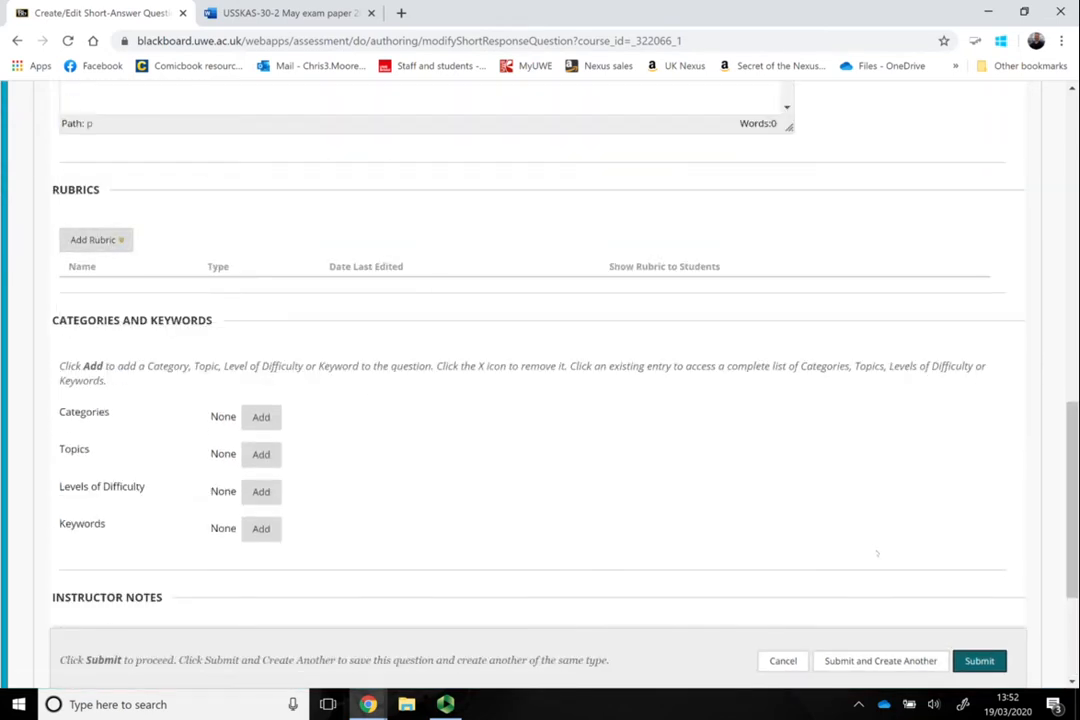
scroll(851, 507, "down", 1)
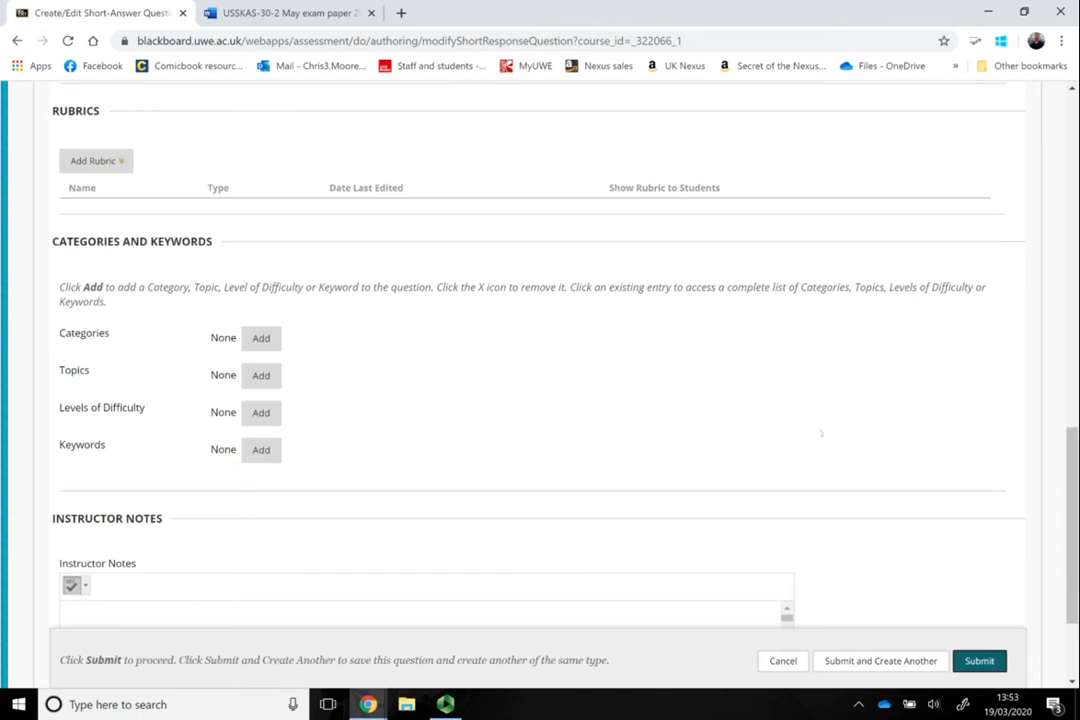
- Submit the short-answer question and check it in the Summer exam 2020 test canvas
left_click(979, 661)
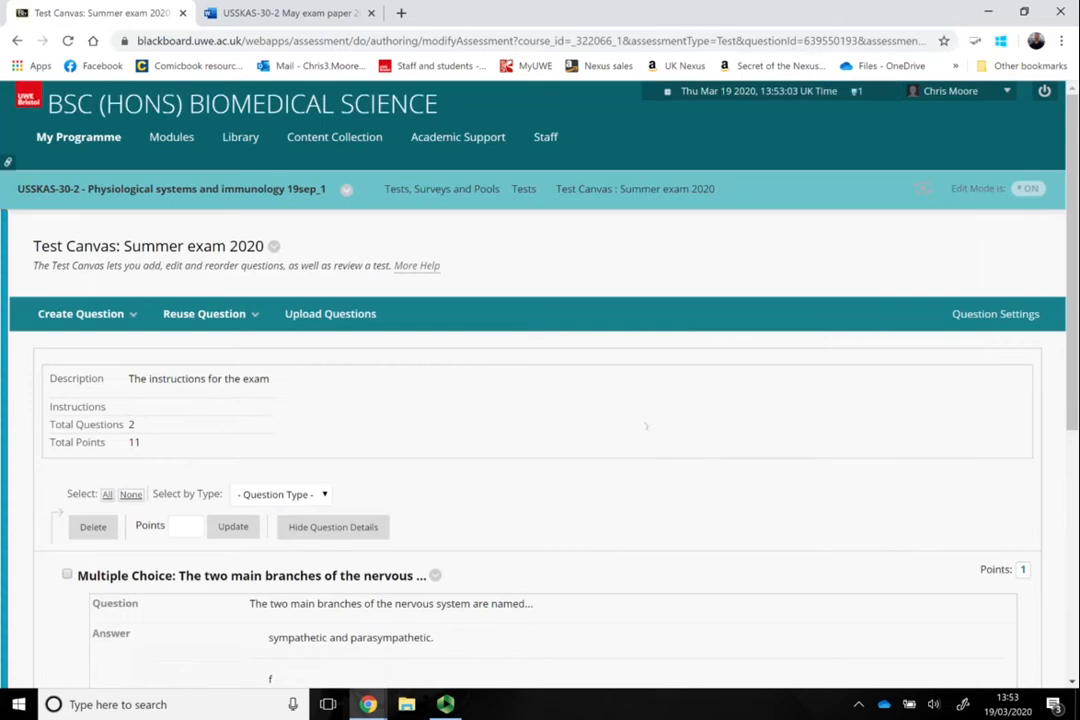
scroll(641, 413, "down", 2)
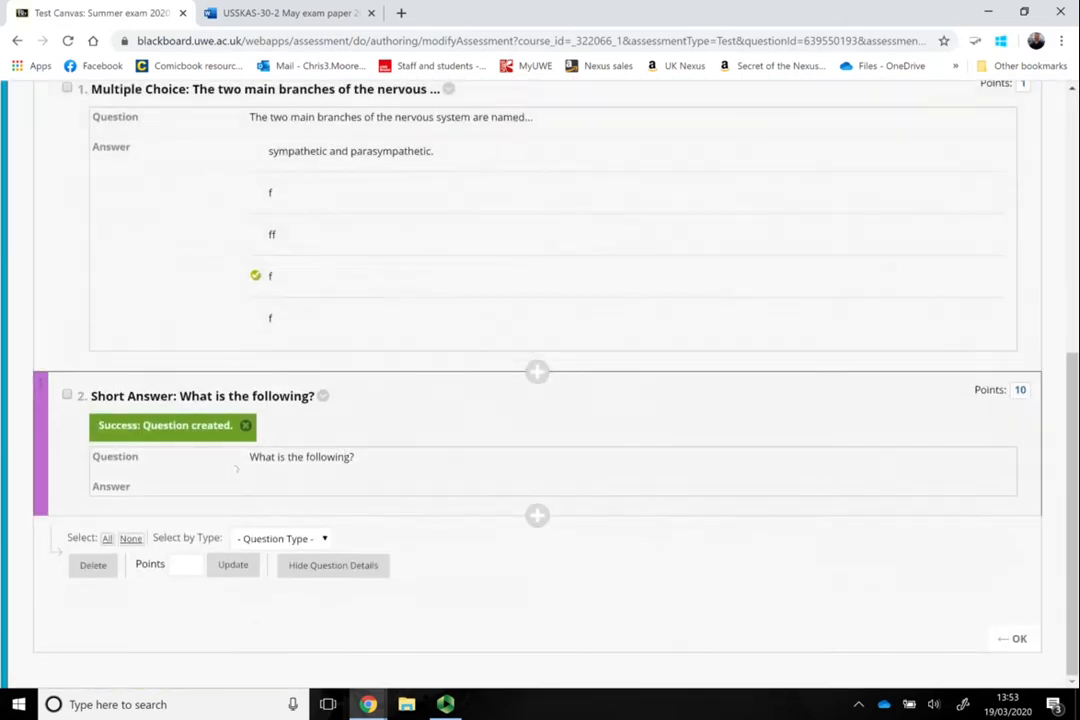
scroll(736, 400, "up", 5)
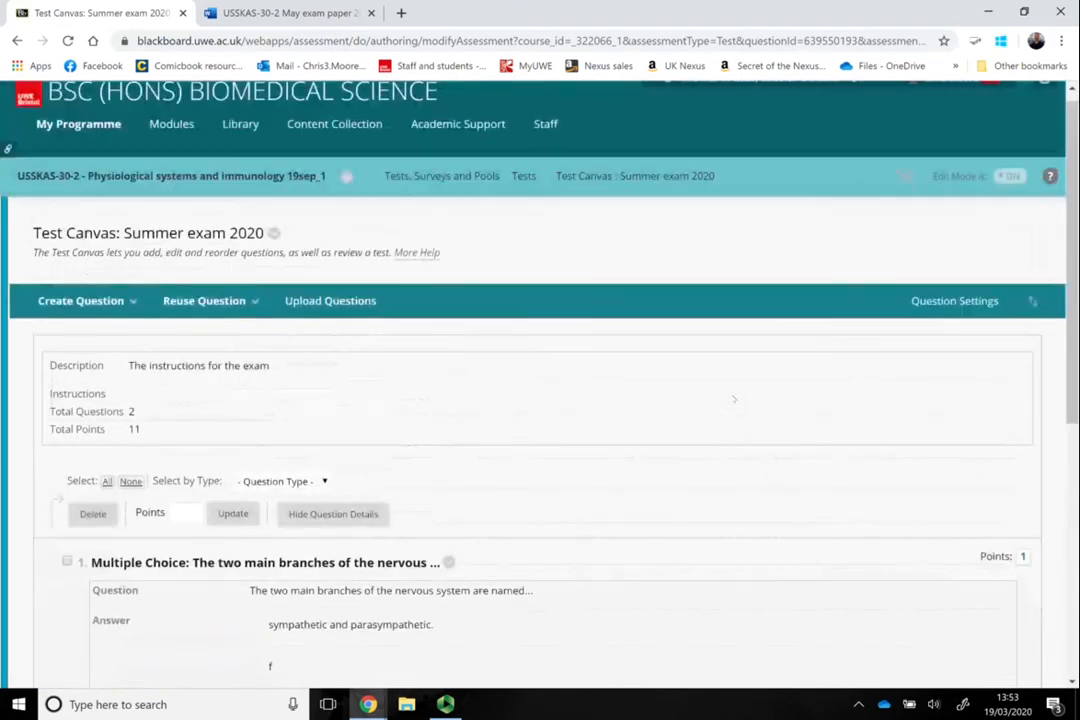
- Finish the test canvas and add the existing Summer exam 2020 test to the Assessments - Physiology area
scroll(852, 428, "down", 5)
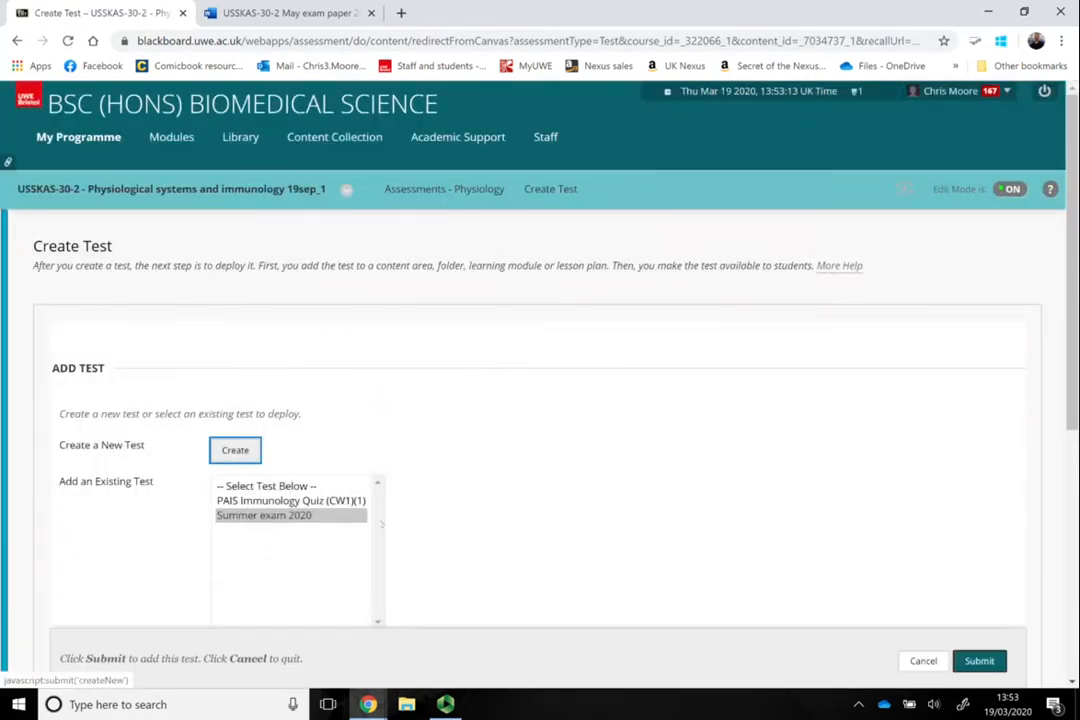
scroll(450, 493, "down", 2)
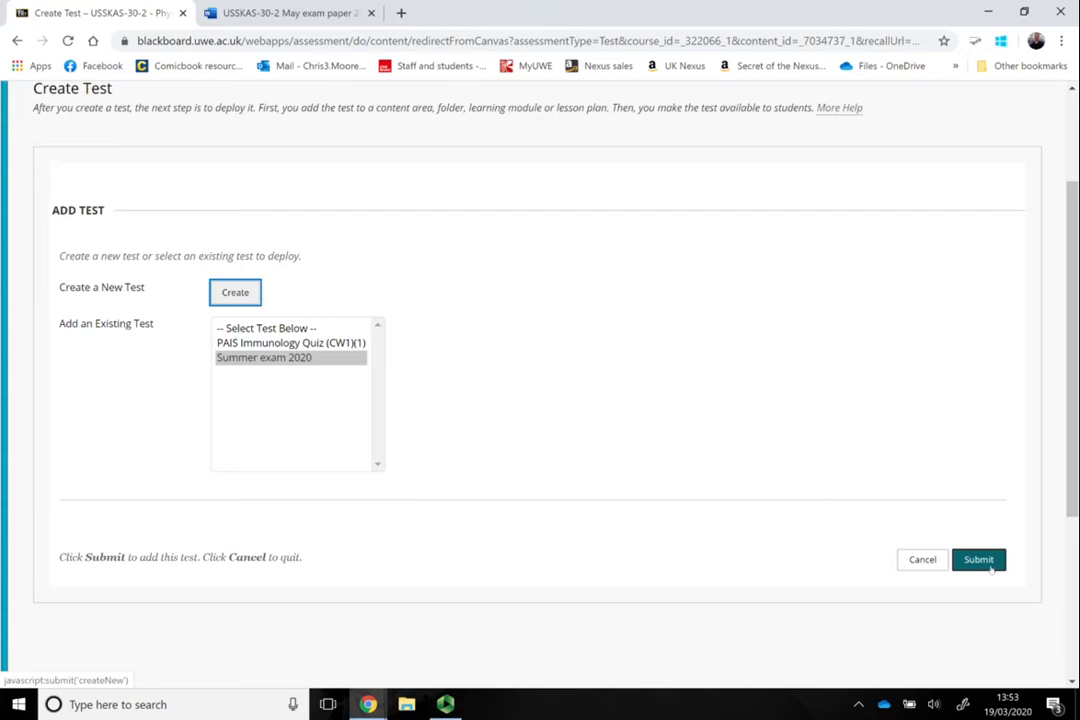
left_click(990, 566)
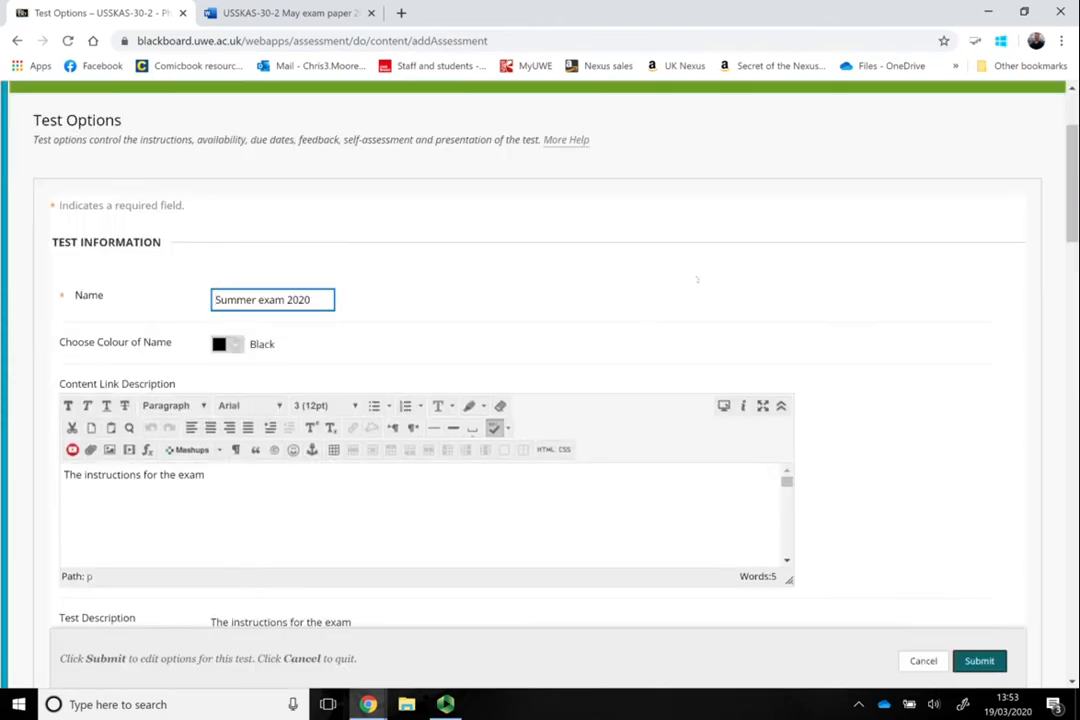
- Set the test description to show to students before they begin and the test to open in a new window
scroll(818, 346, "down", 2)
scroll(818, 346, "down", 4)
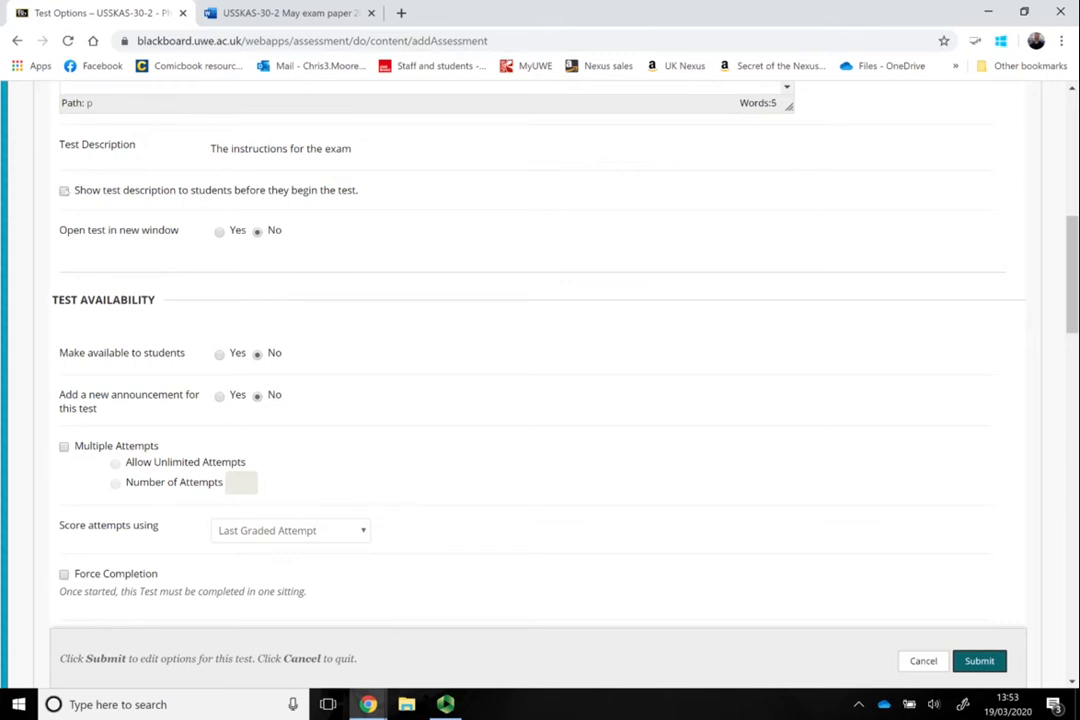
left_click(184, 190)
left_click(184, 190)
left_click(219, 231)
scroll(349, 374, "down", 1)
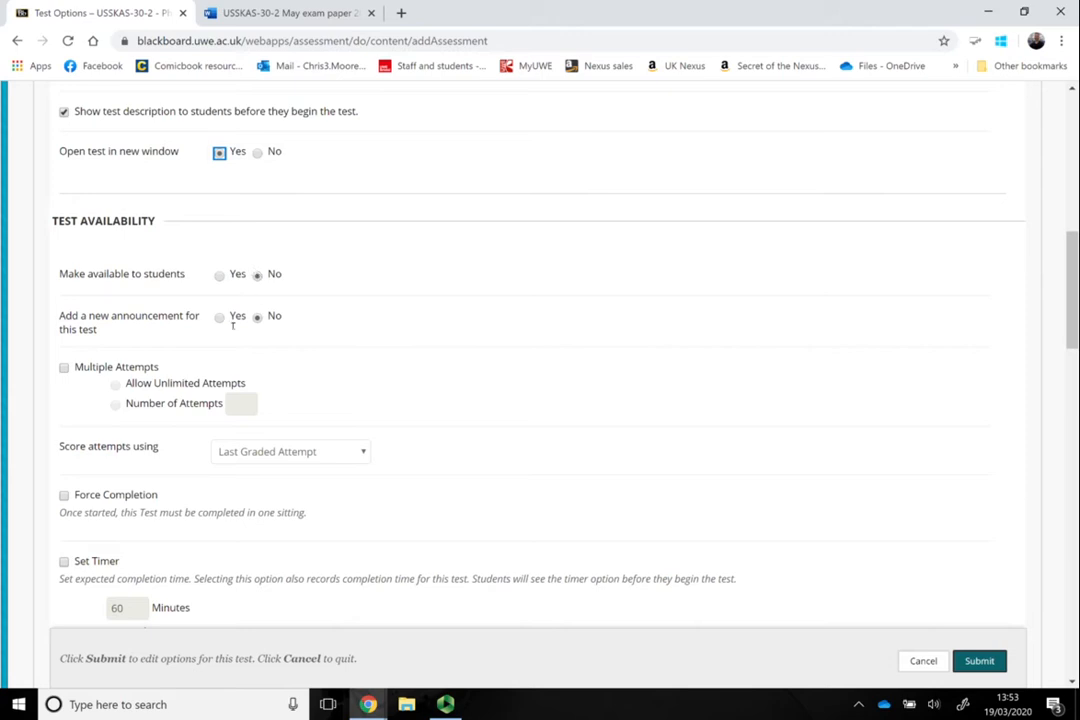
- Allow multiple attempts at the test, with the number of attempts set to 2
scroll(157, 226, "down", 3)
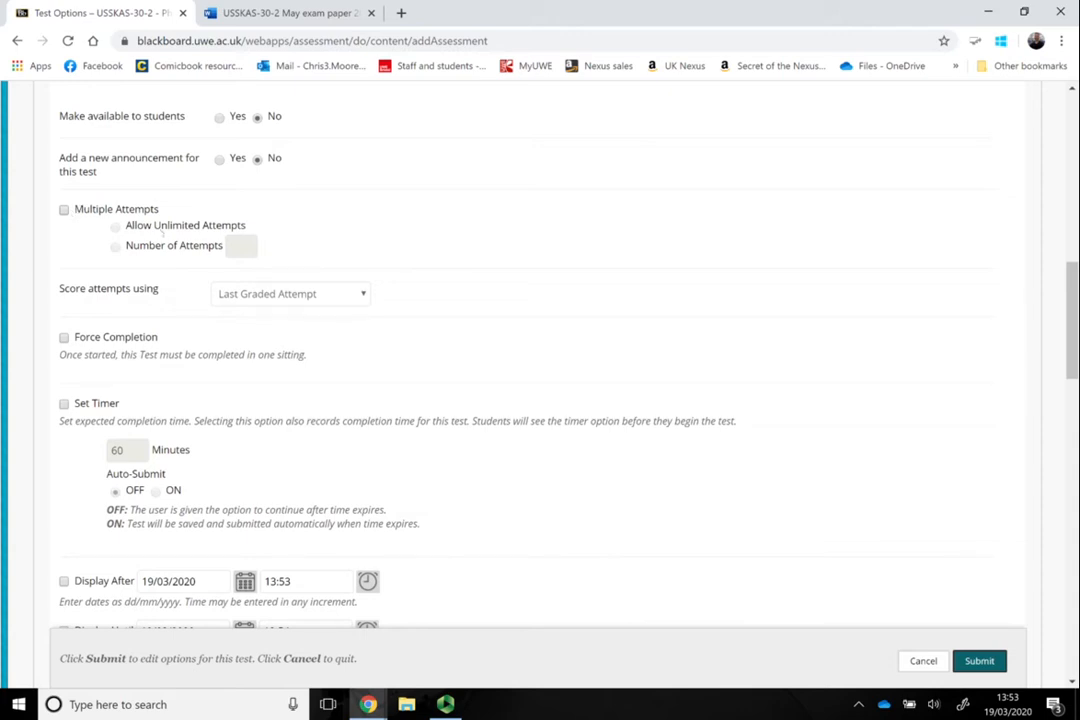
left_click(64, 209)
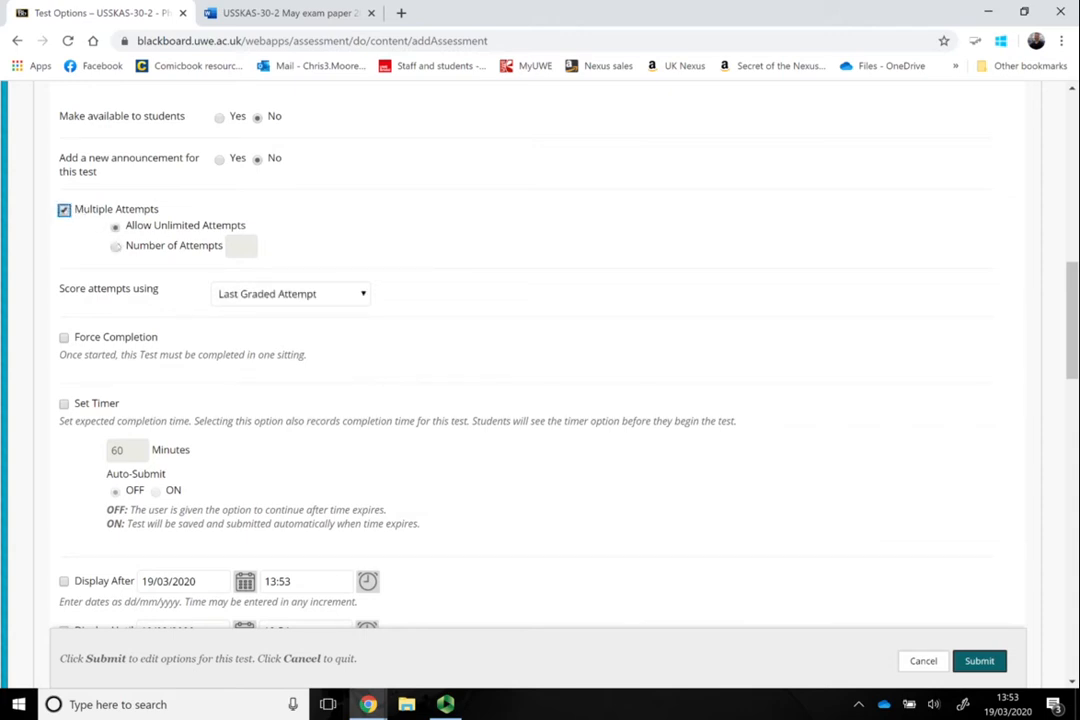
left_click(236, 248)
type("2")
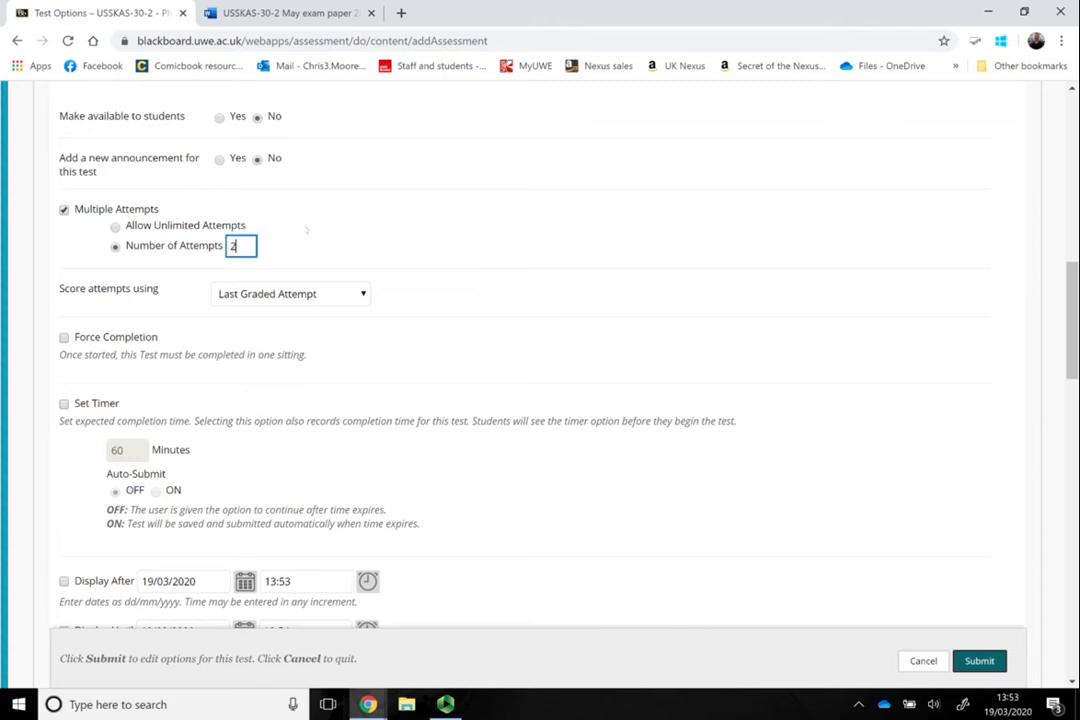
left_click(310, 228)
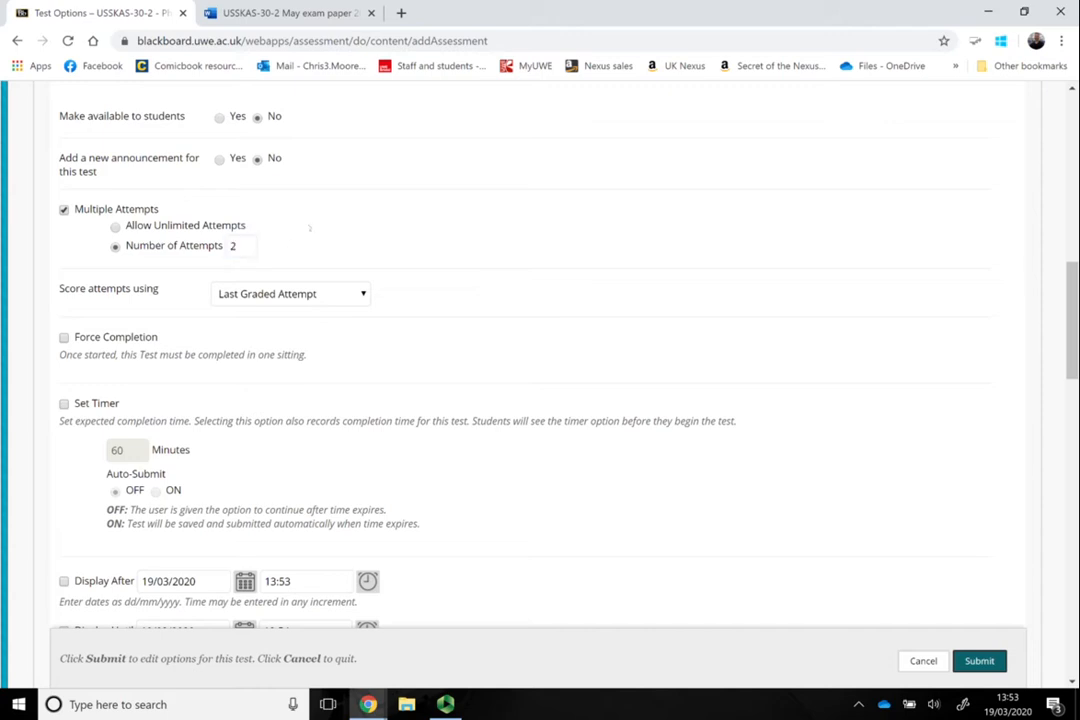
- Score the test attempts using First Graded Attempt
left_click(302, 296)
key("Escape")
left_click(280, 331)
left_click(450, 254)
- Enable Force Completion and set a 120-minute timer with Auto-Submit on
scroll(400, 240, "down", 2)
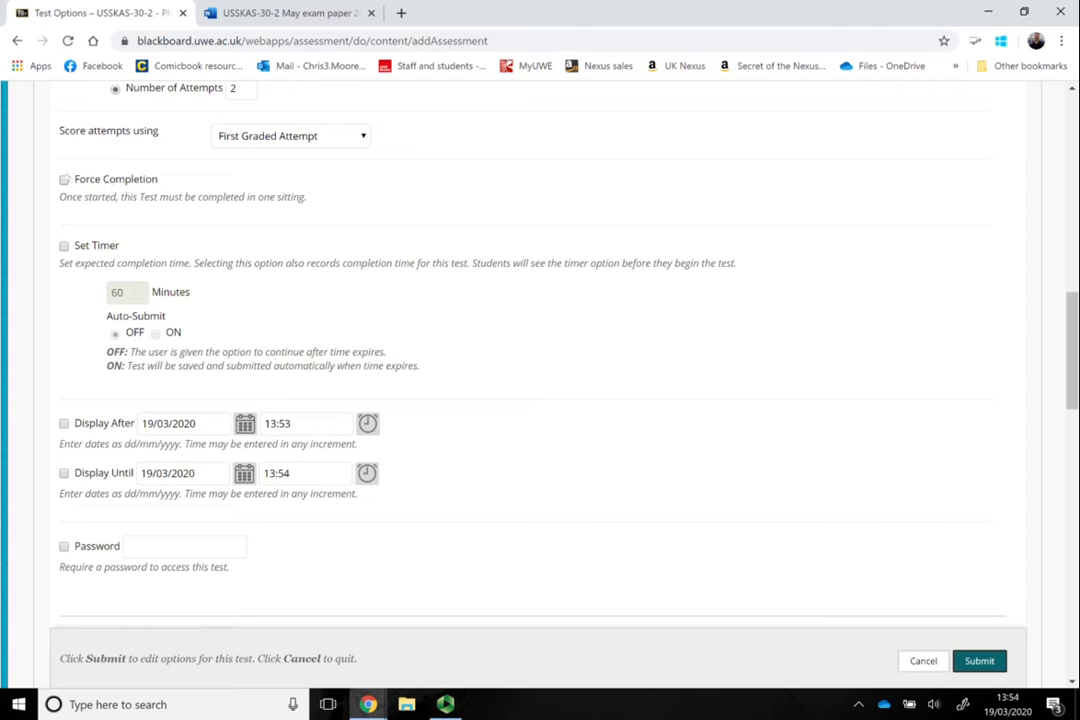
left_click(64, 180)
scroll(240, 197, "down", 1)
left_click(64, 167)
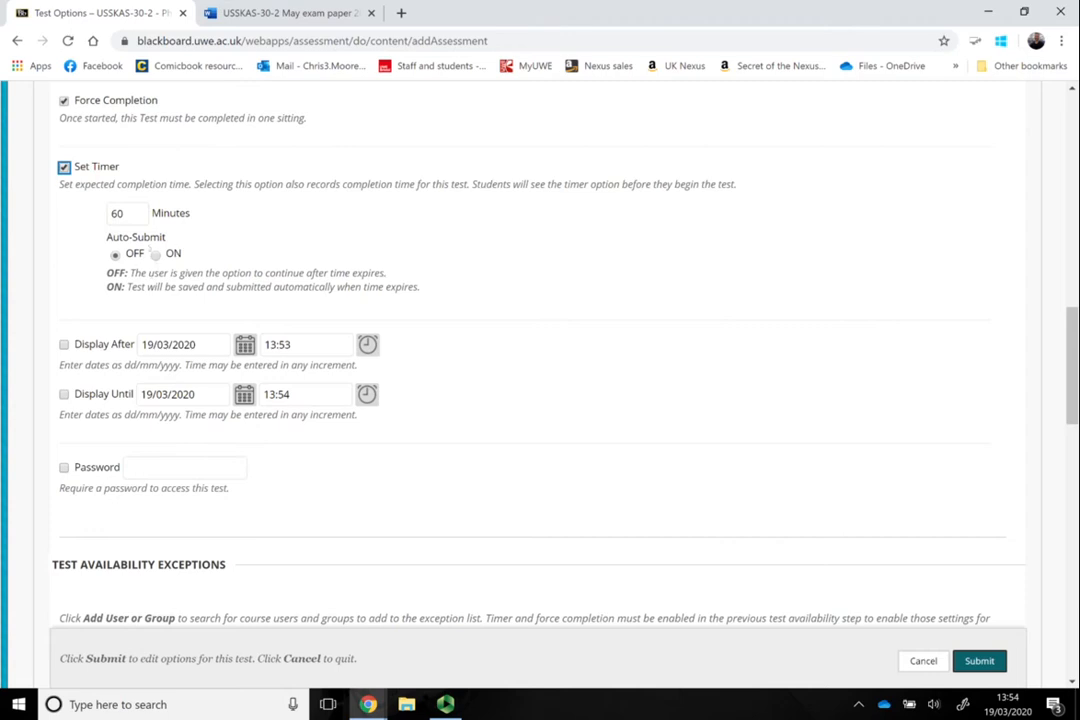
key("Tab")
type("120")
left_click(155, 255)
- Submit the test options with the default display dates, due date, results and presentation settings
scroll(262, 291, "down", 3)
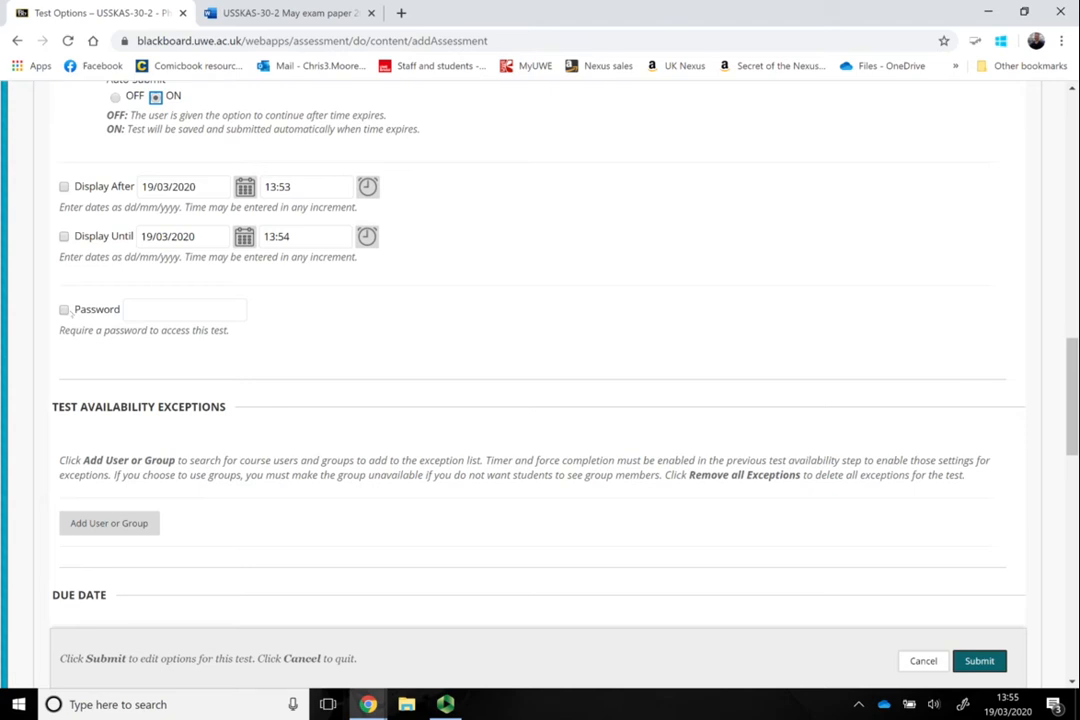
scroll(300, 343, "down", 4)
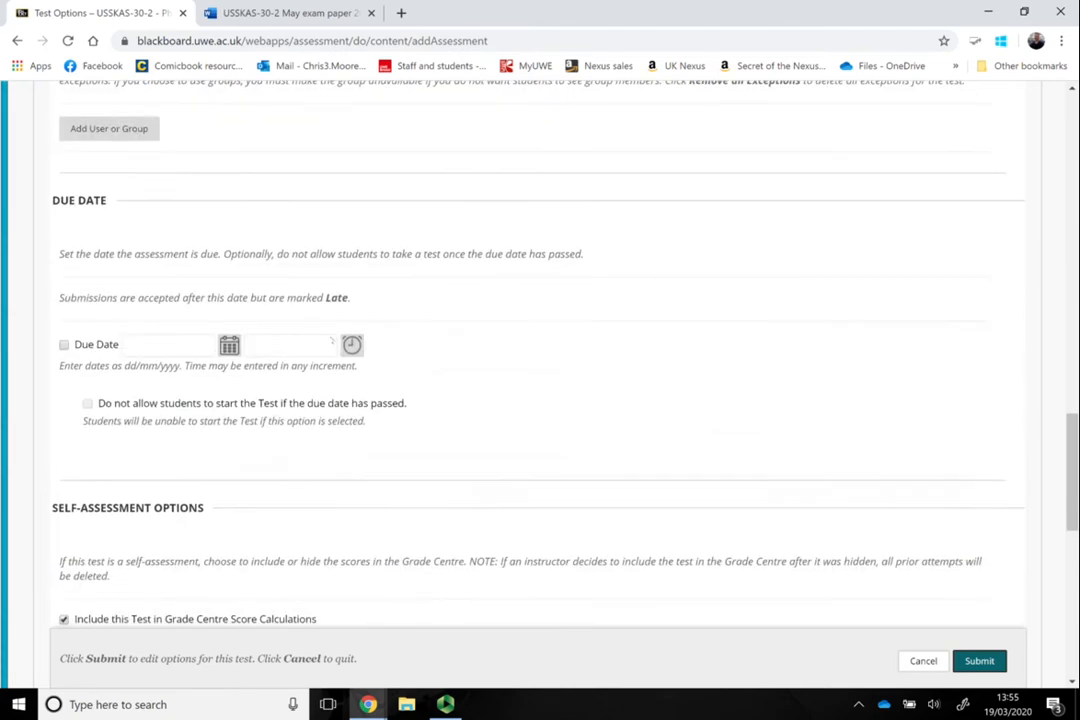
scroll(334, 340, "down", 1)
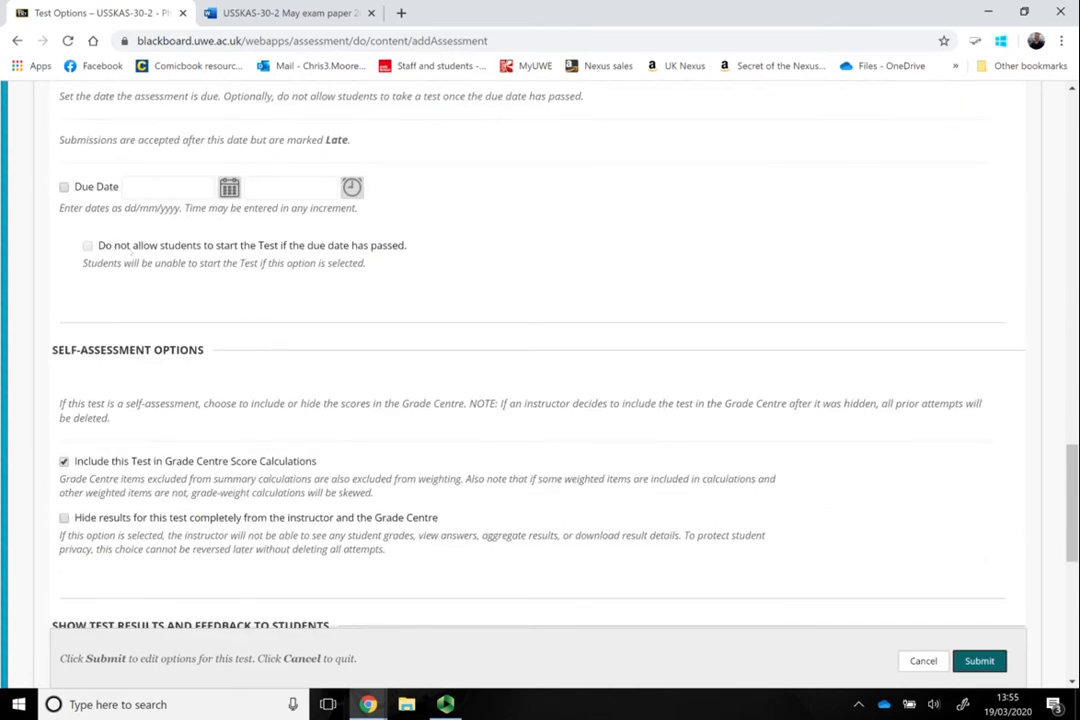
scroll(133, 256, "down", 2)
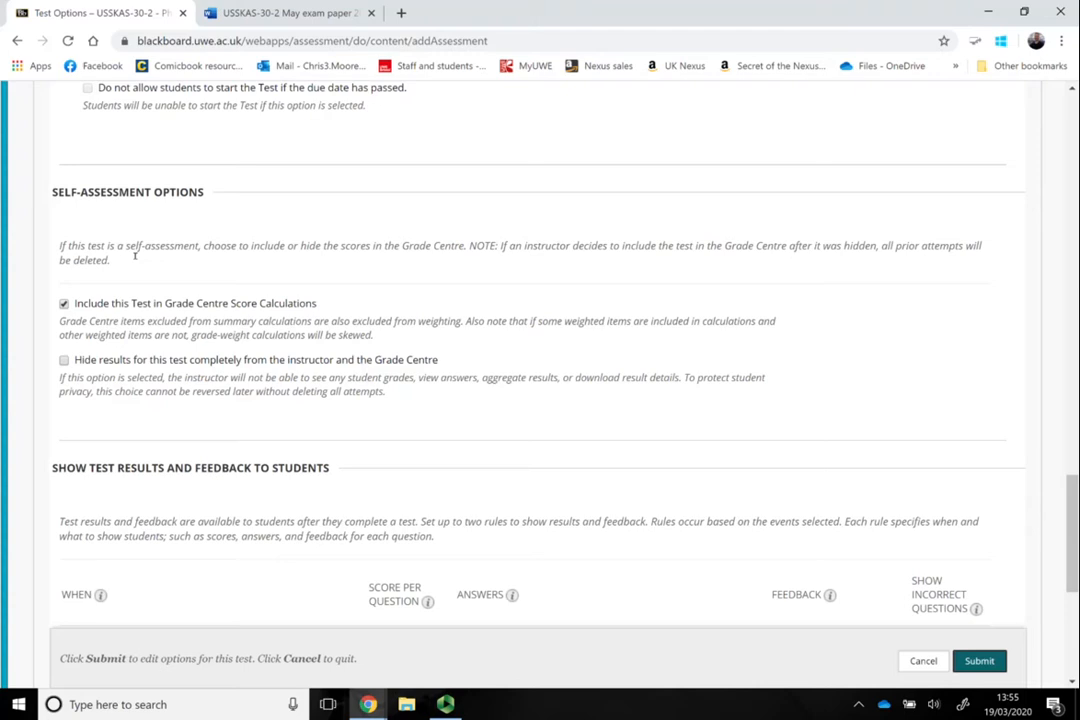
scroll(145, 226, "down", 1)
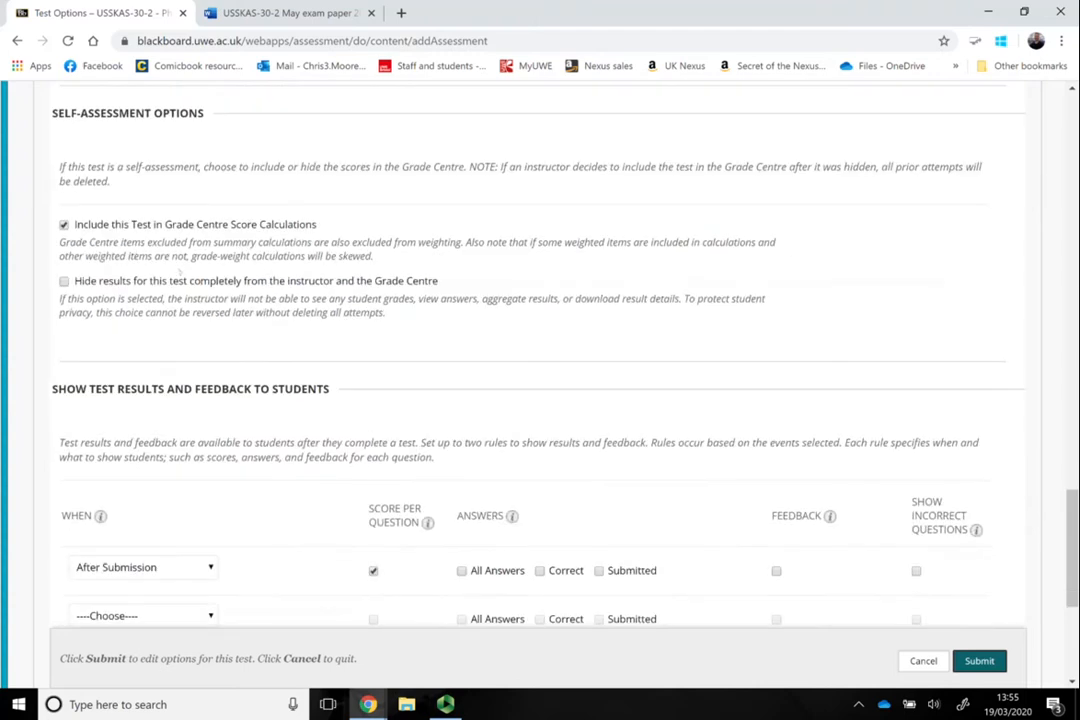
scroll(180, 271, "down", 4)
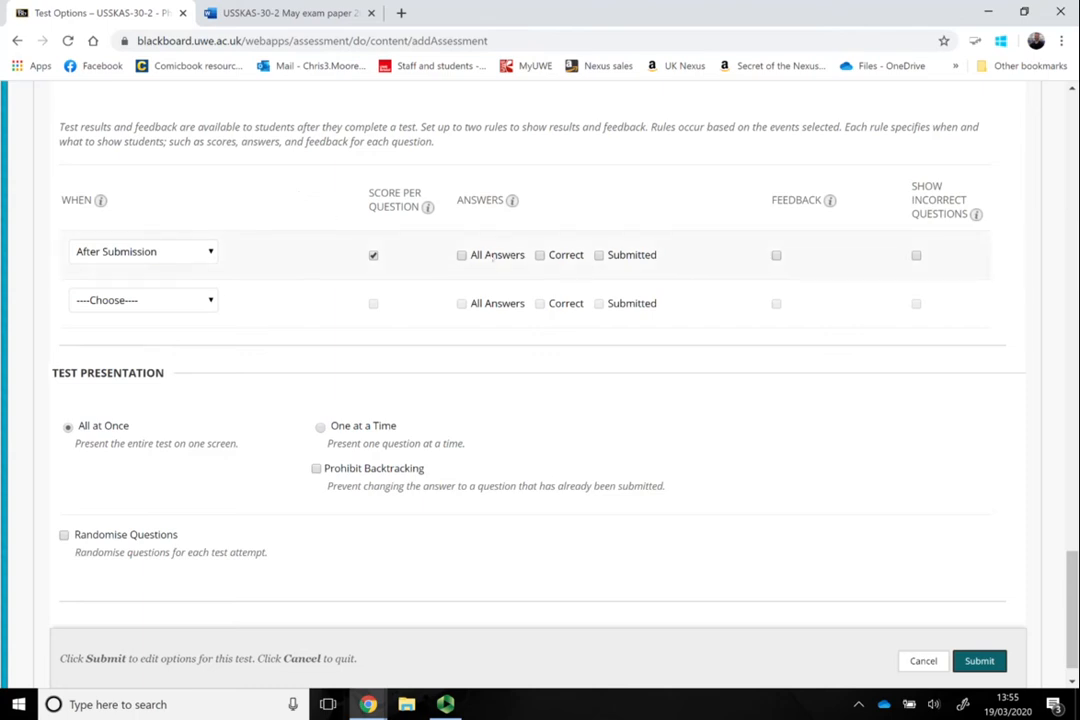
scroll(306, 212, "down", 1)
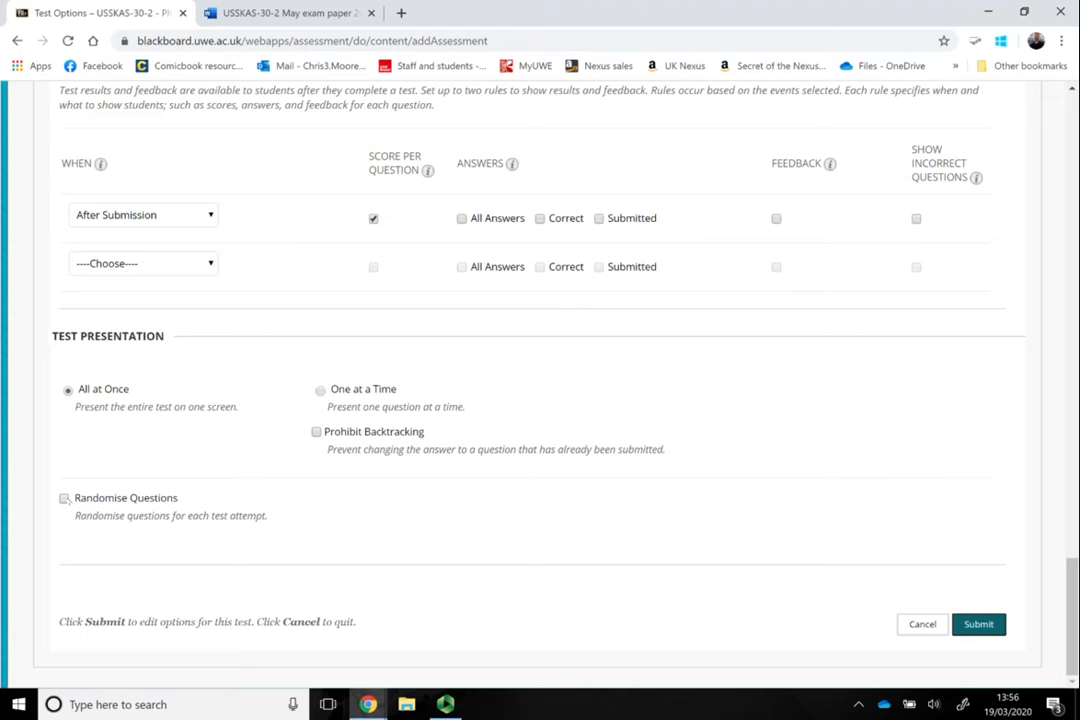
left_click(977, 624)
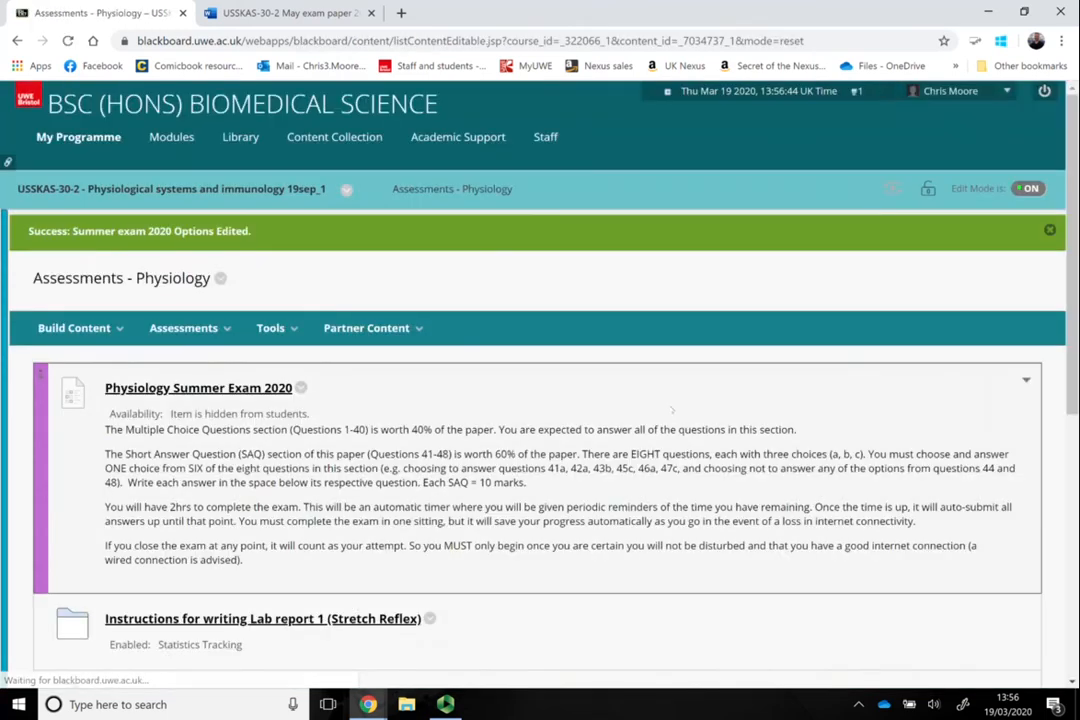
- Open the Adaptive Release settings of the Summer exam 2020 test in Assessments - Physiology
scroll(672, 410, "down", 5)
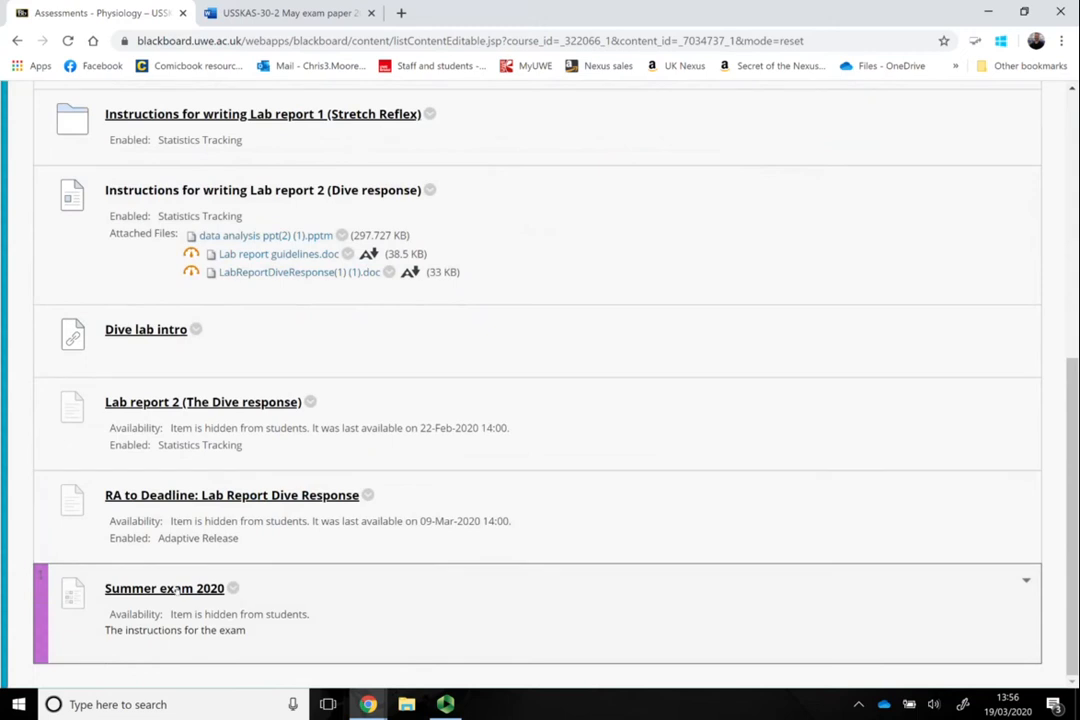
left_click(232, 588)
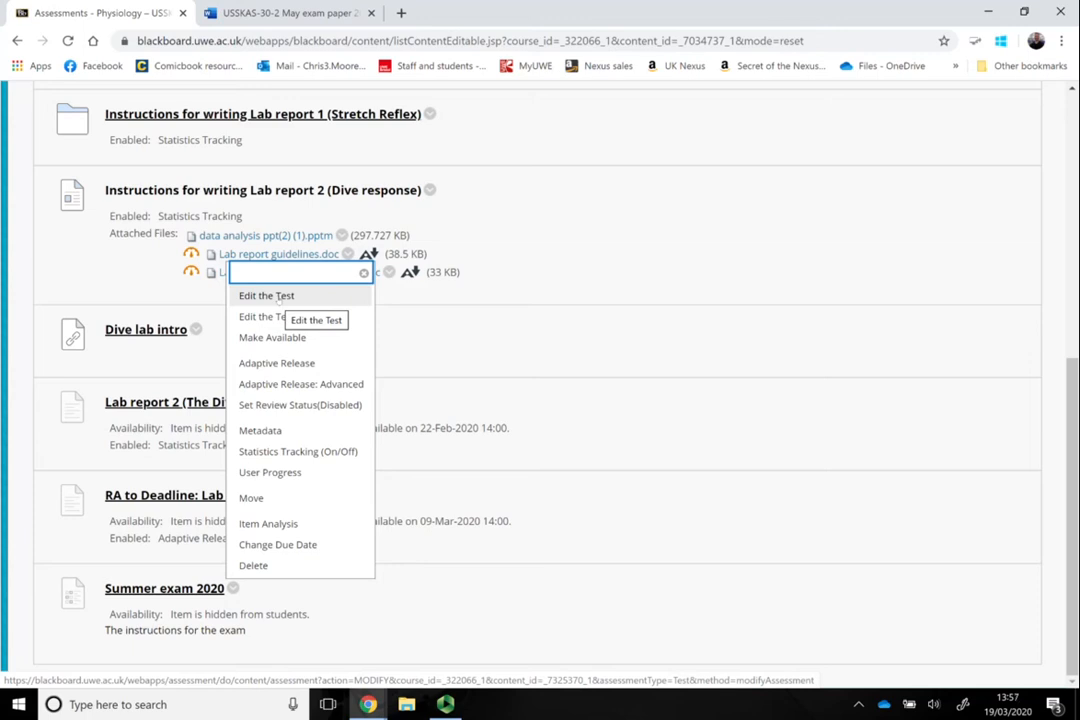
left_click(541, 625)
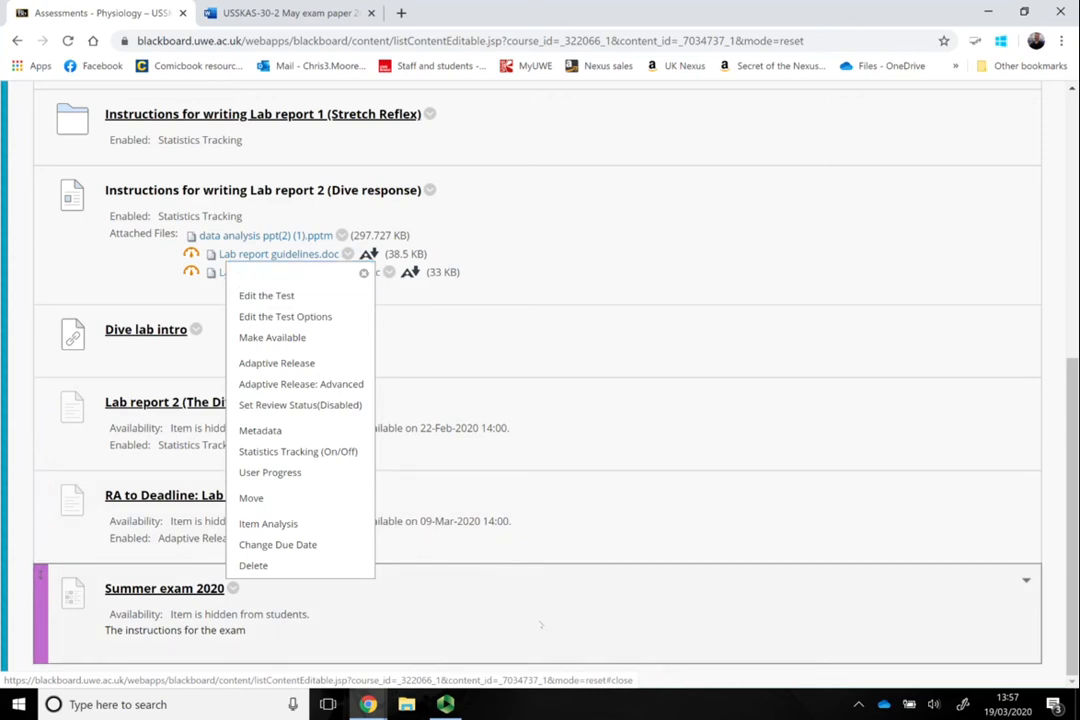
left_click(232, 588)
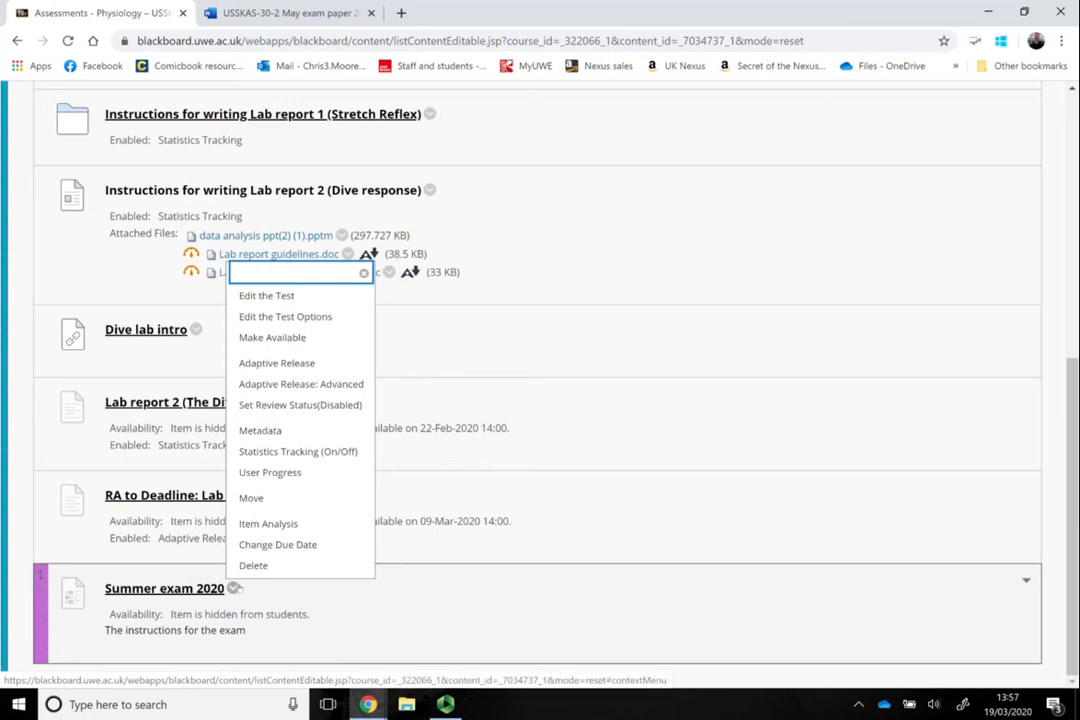
left_click(276, 363)
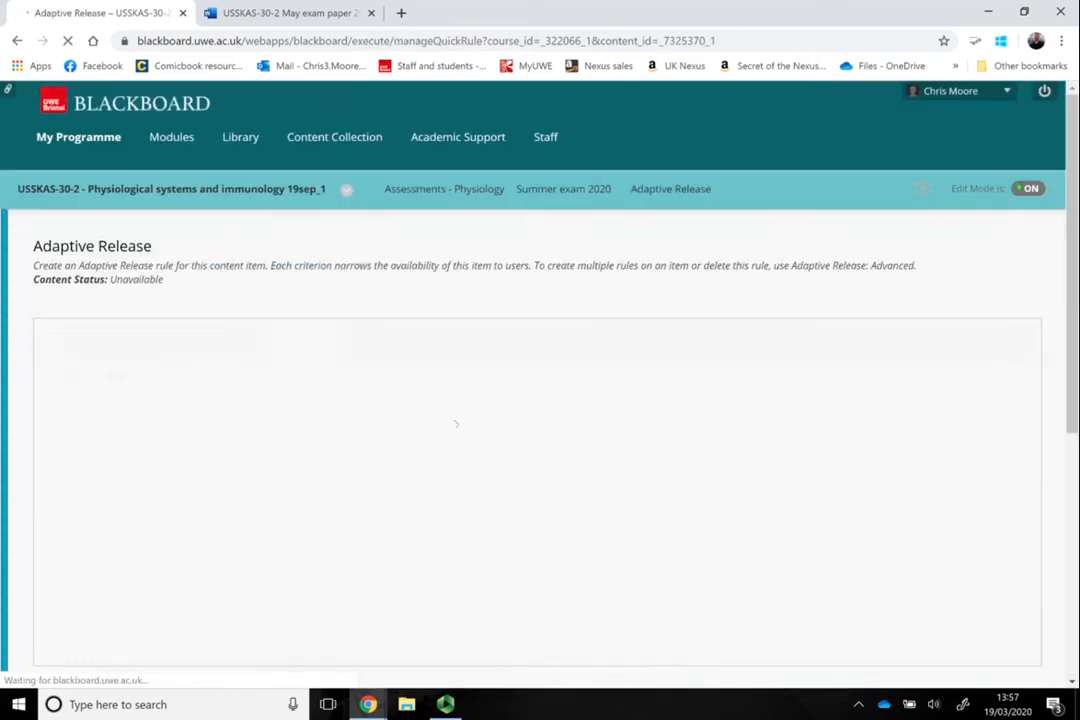
- Examine the date, membership, grade and review status criteria for Adaptive Release, and leave without submitting a rule
scroll(455, 424, "down", 3)
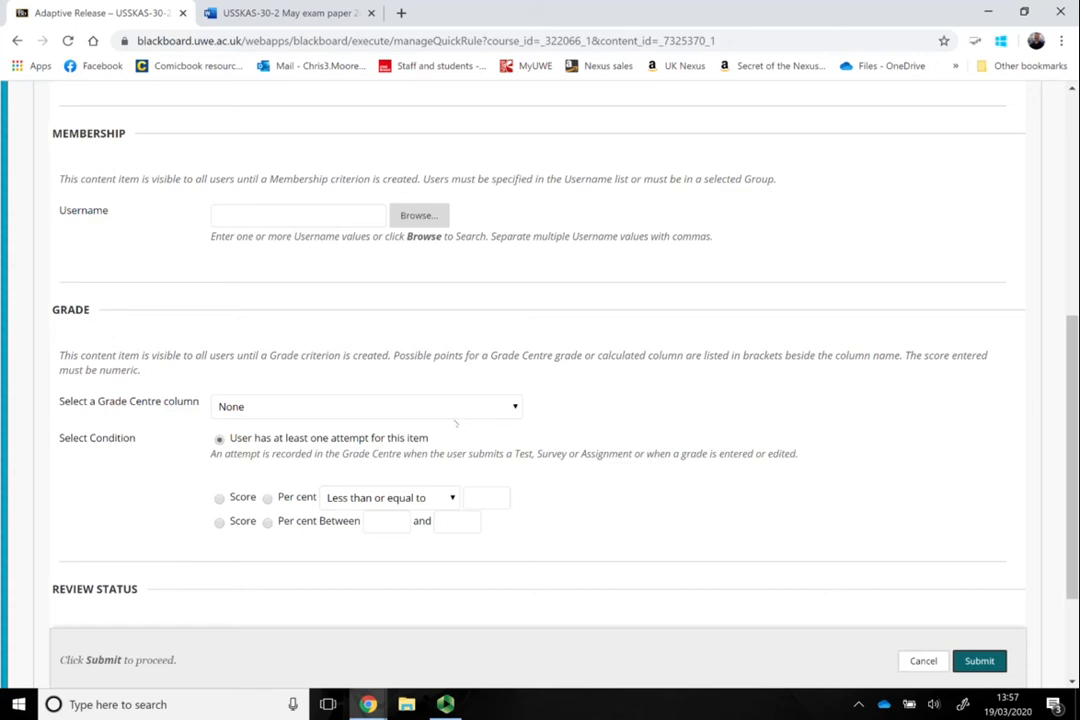
left_click(330, 216)
scroll(315, 225, "up", 1)
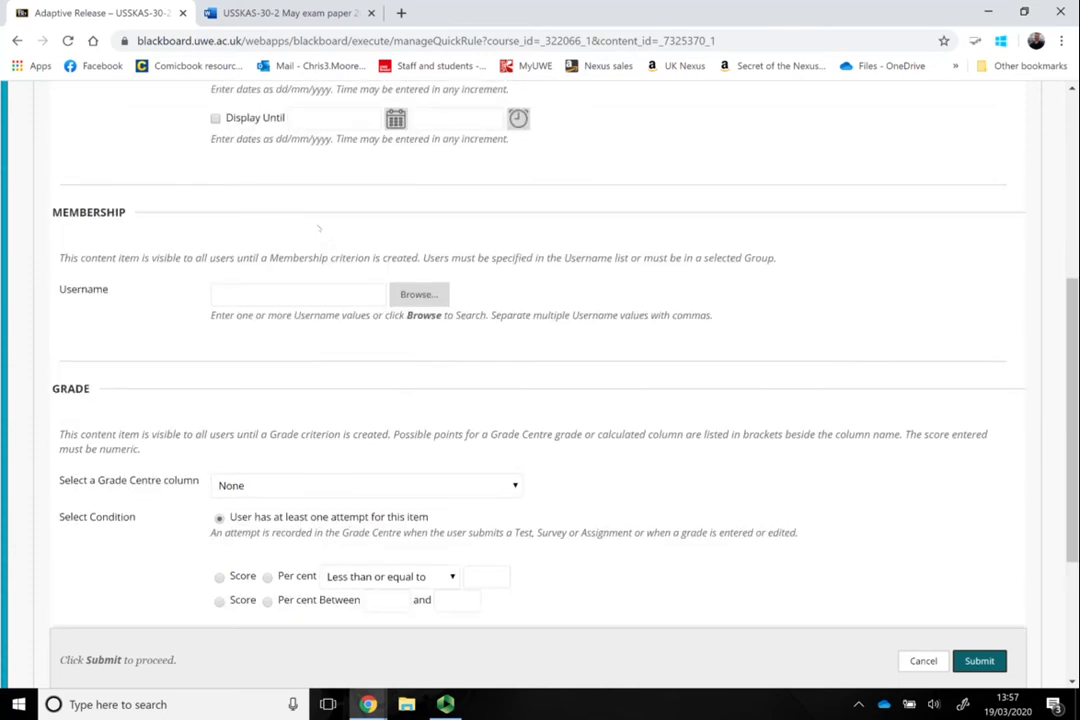
scroll(306, 280, "up", 2)
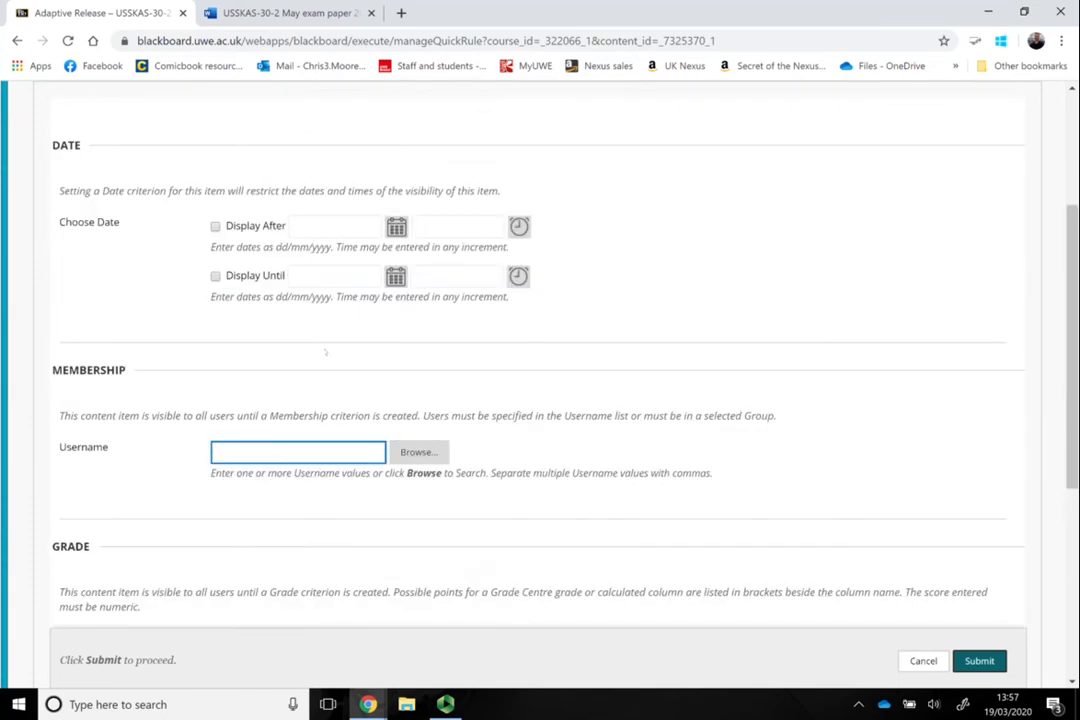
scroll(325, 352, "down", 2)
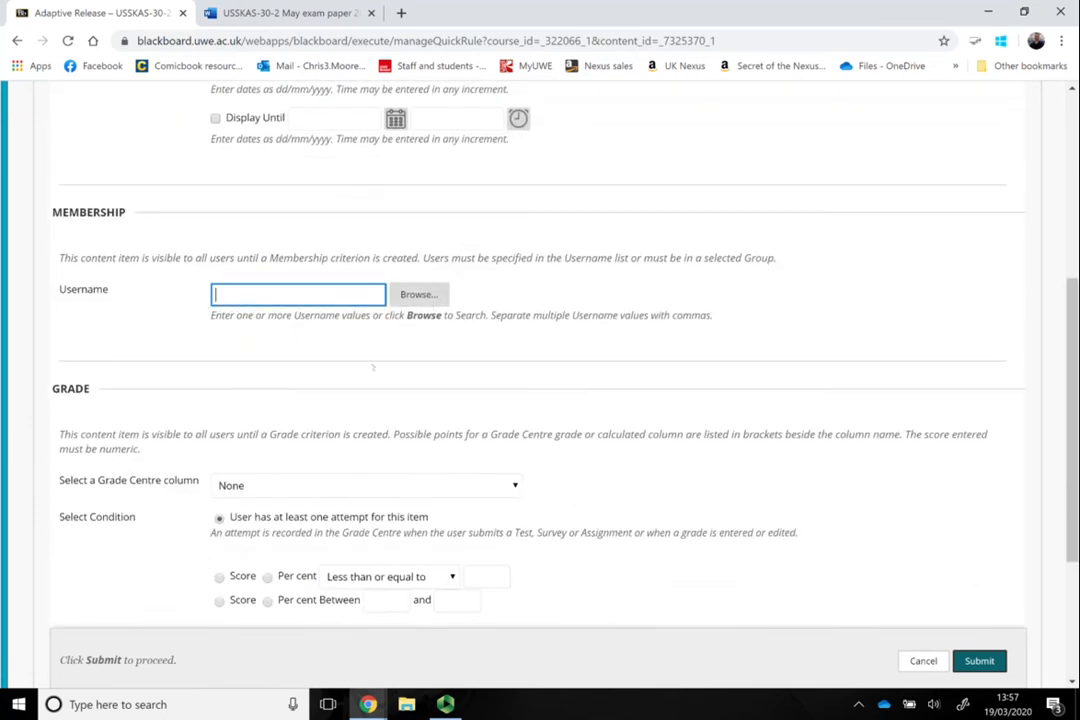
scroll(371, 366, "down", 2)
scroll(356, 394, "up", 3)
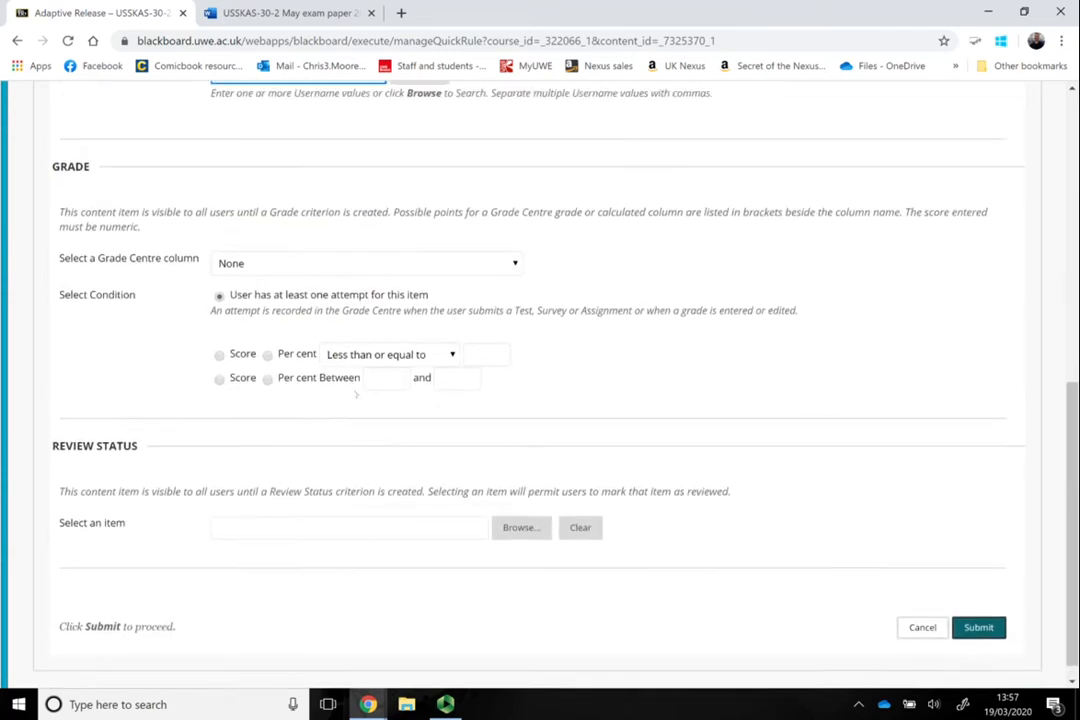
scroll(356, 394, "up", 2)
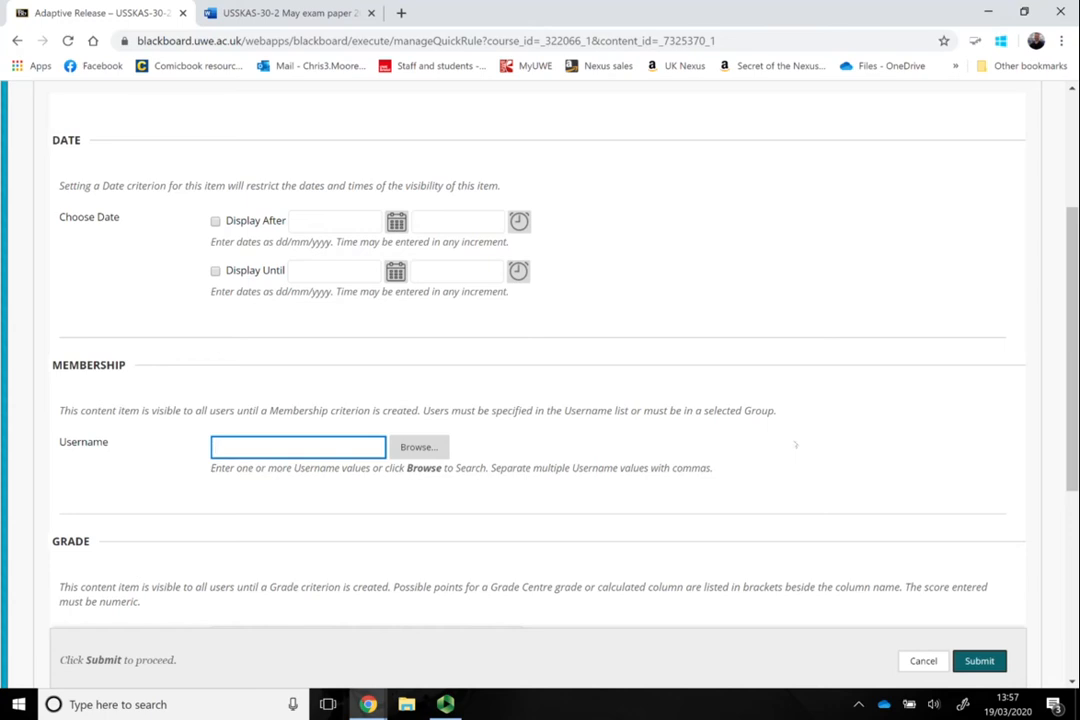
left_click(922, 660)
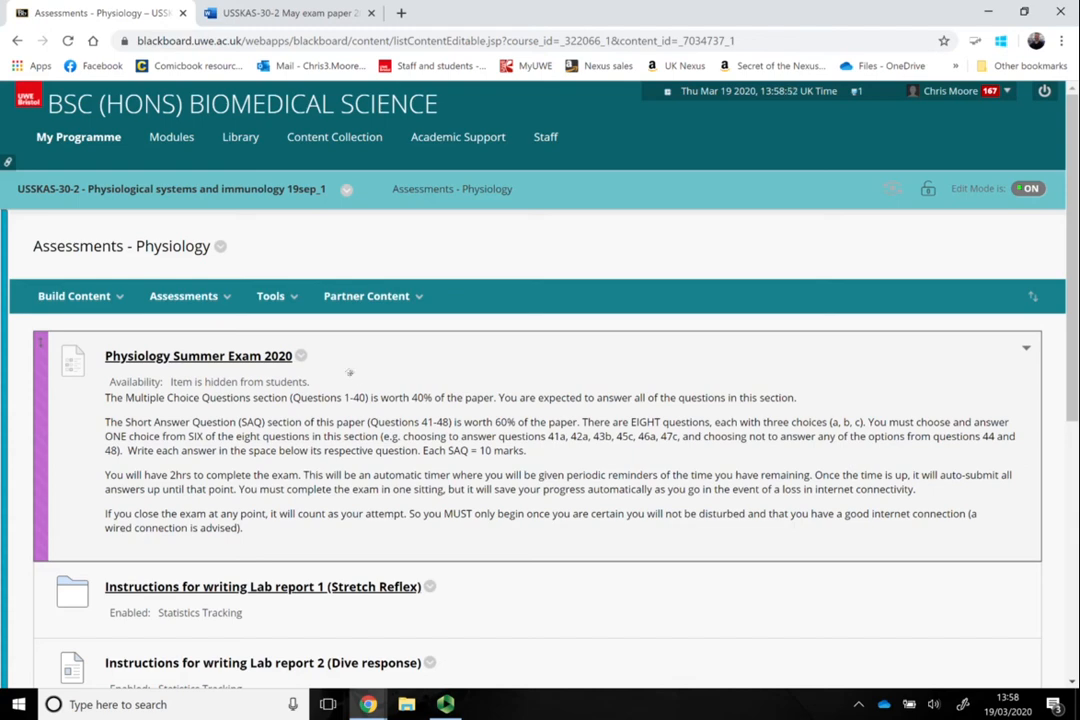
- Open the Summer exam 2020 test for editing and bring up the question types available for insertion above question 1
scroll(357, 380, "down", 5)
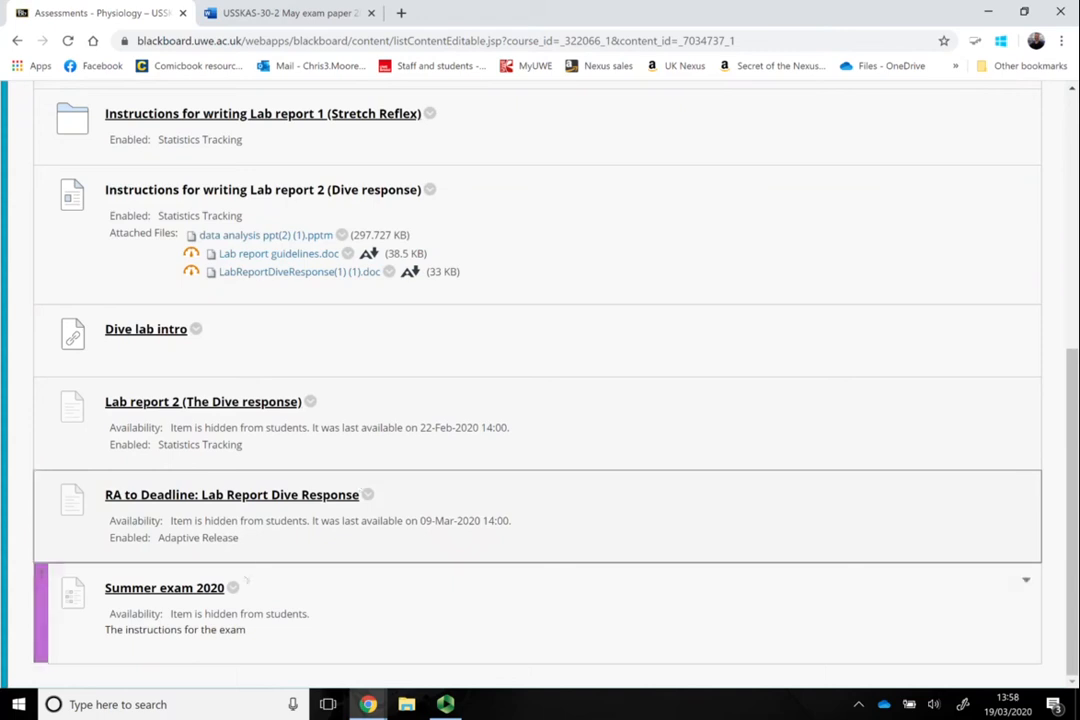
left_click(232, 588)
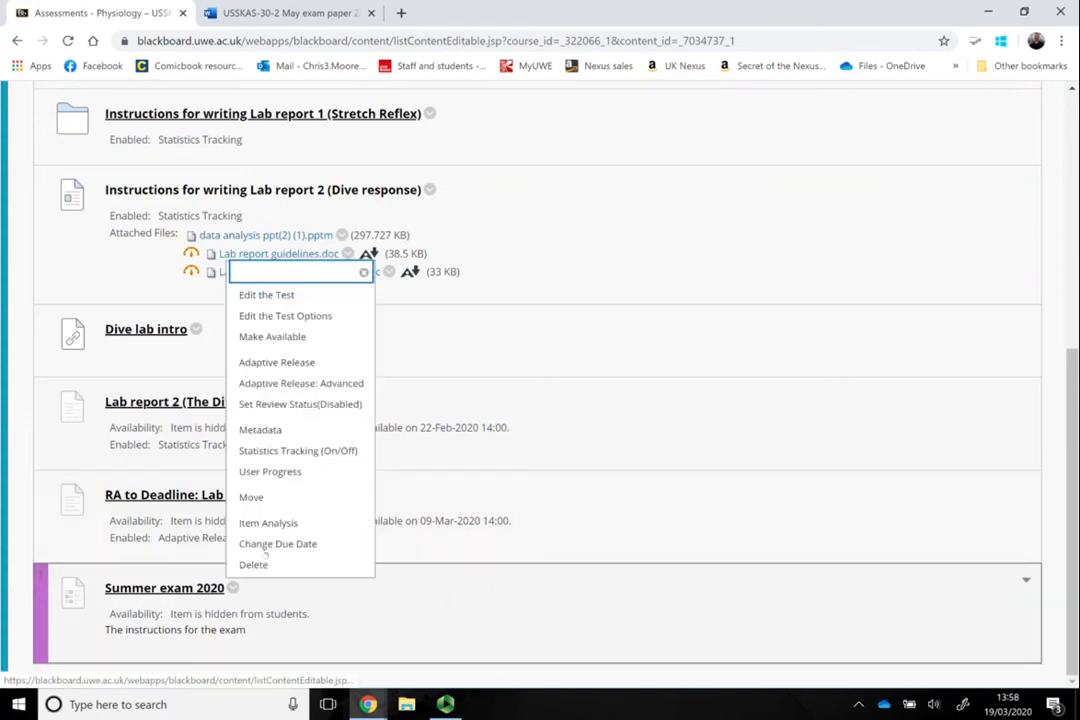
left_click(267, 294)
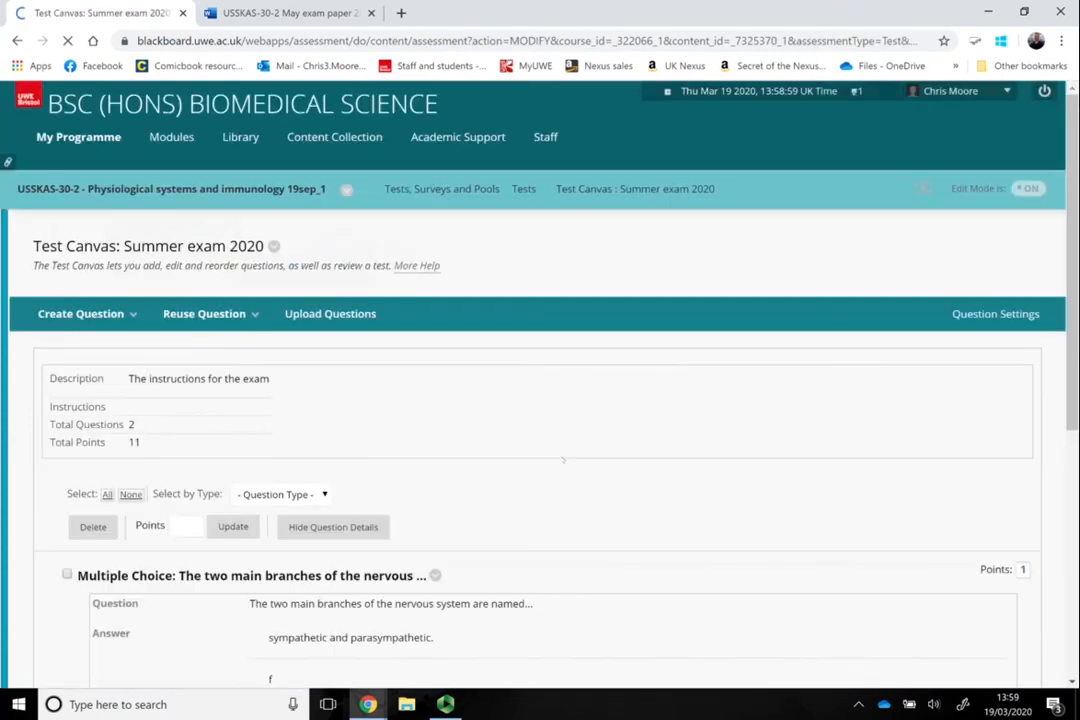
scroll(562, 458, "down", 3)
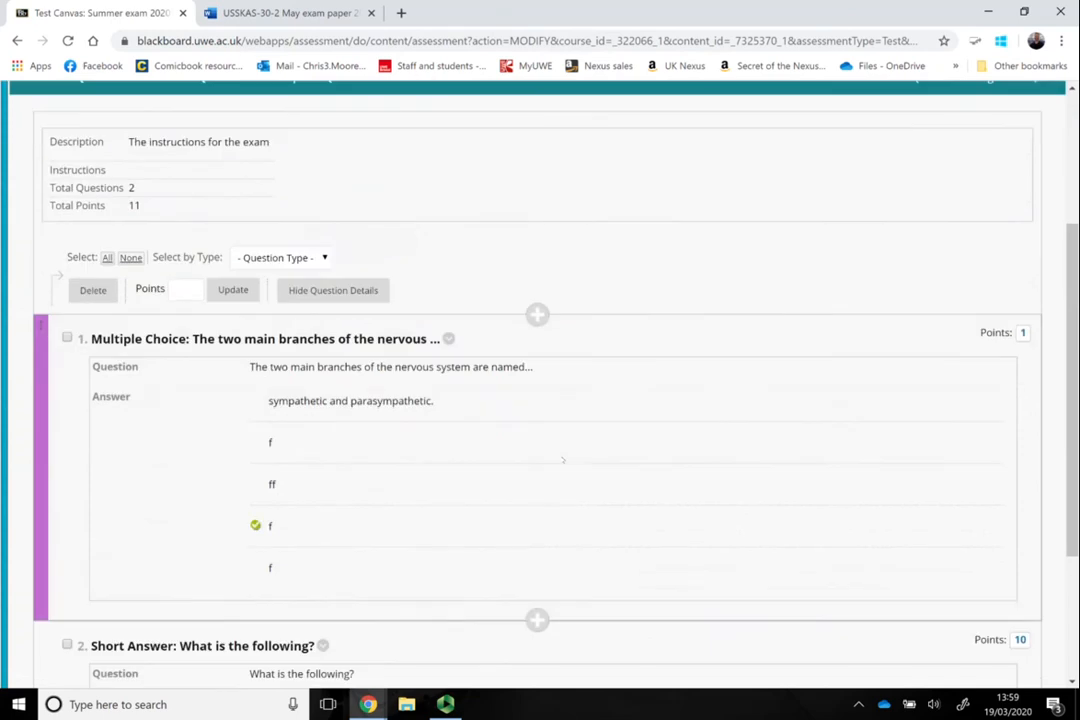
left_click(537, 314)
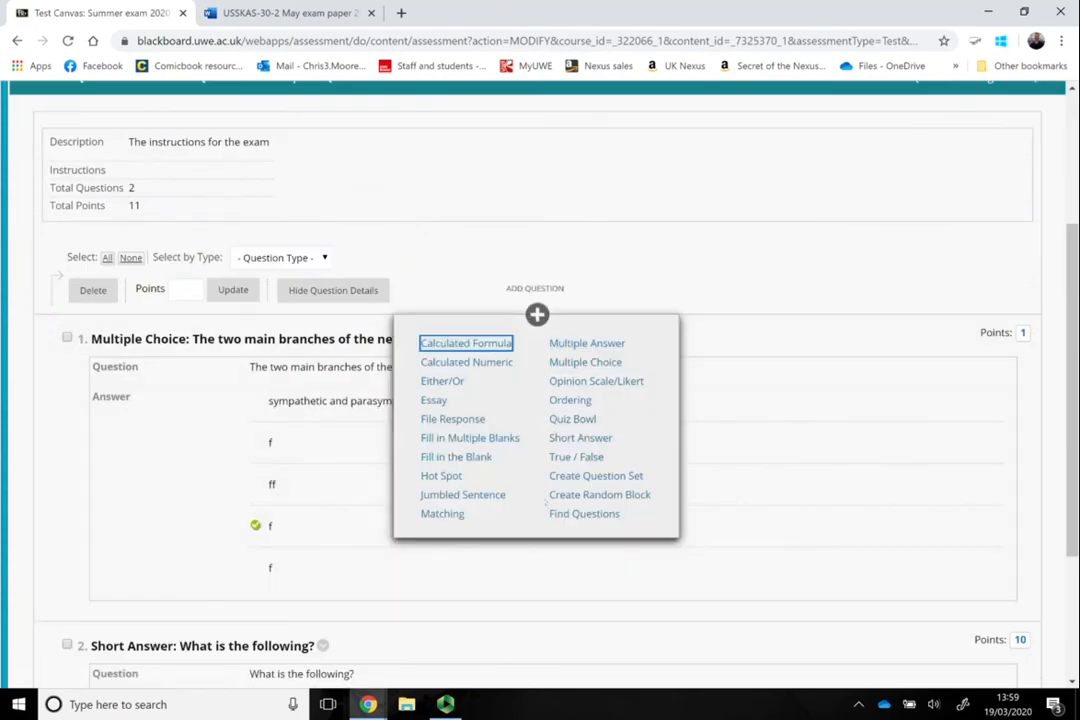